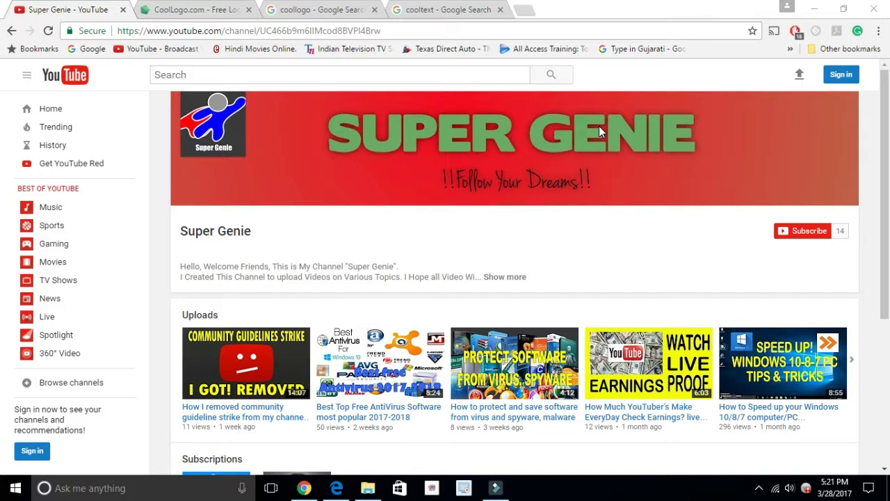
Switch to the 'coollogo - Google Search' tab showing the CoolLogo.com result
{"action": "left_click", "coordinate": [337, 4]}
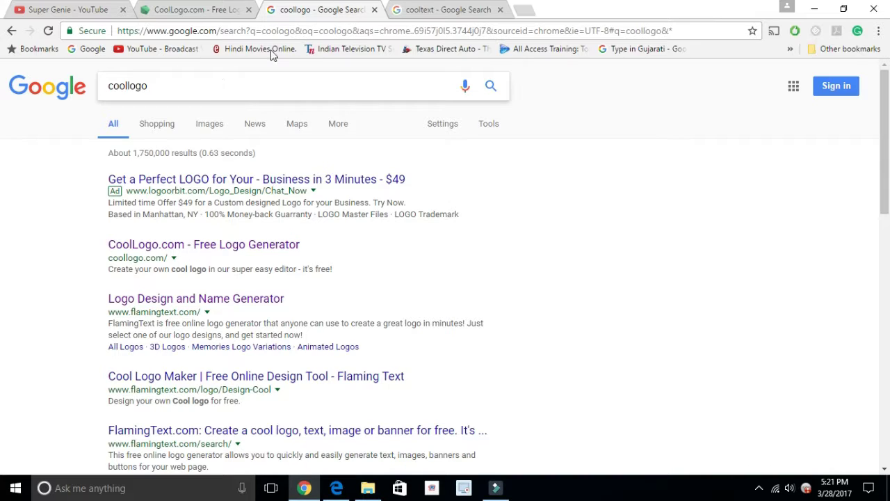
Switch to the CoolLogo.com free logo generator home page tab
{"action": "left_click", "coordinate": [184, 15]}
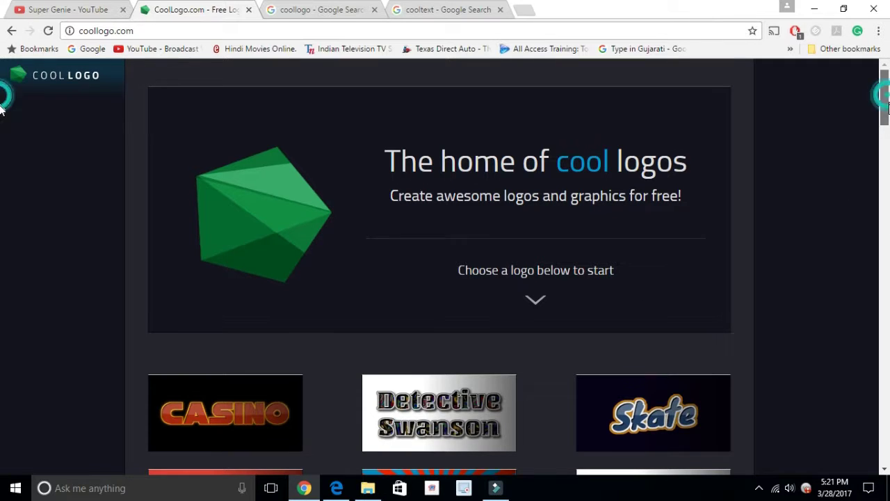
Start a logo from the Chocolateria style and select its 'Chocolateria' text
{"action": "scroll", "coordinate": [1, 118], "scroll_direction": "down", "scroll_amount": 5}
{"action": "left_click_drag", "start_coordinate": [887, 151], "coordinate": [887, 101]}
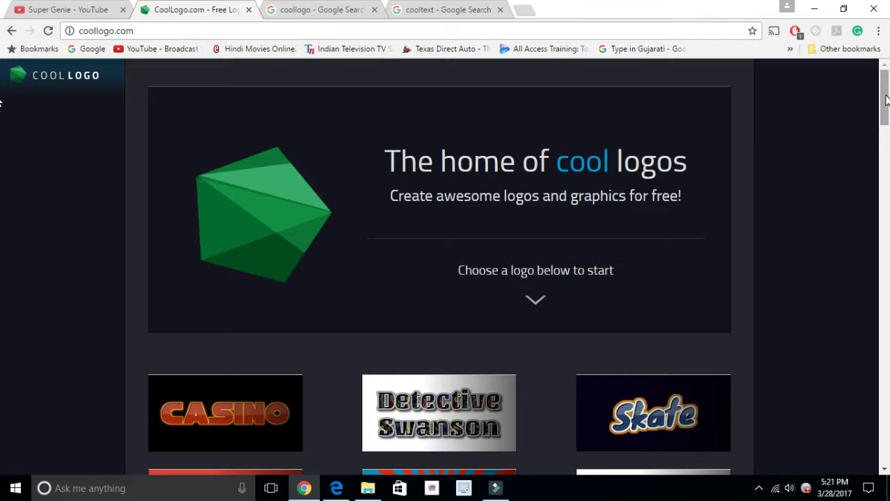
{"action": "left_click_drag", "start_coordinate": [886, 99], "coordinate": [887, 153]}
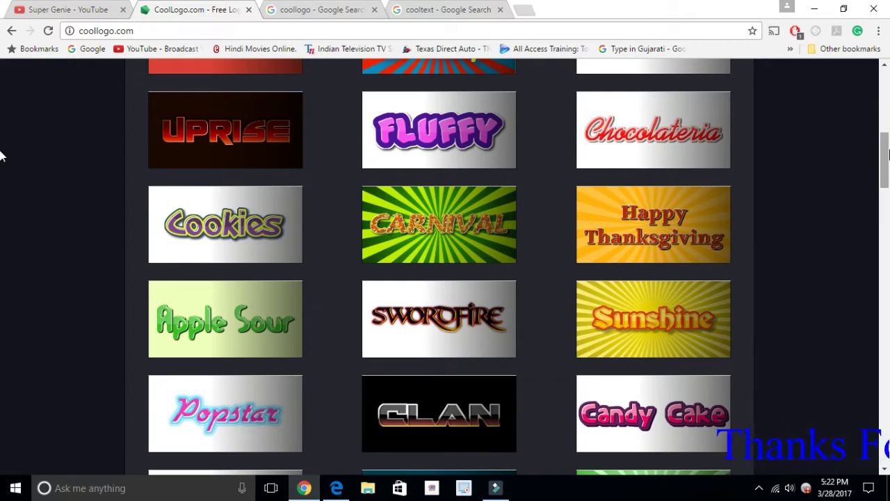
{"action": "left_click", "coordinate": [657, 137]}
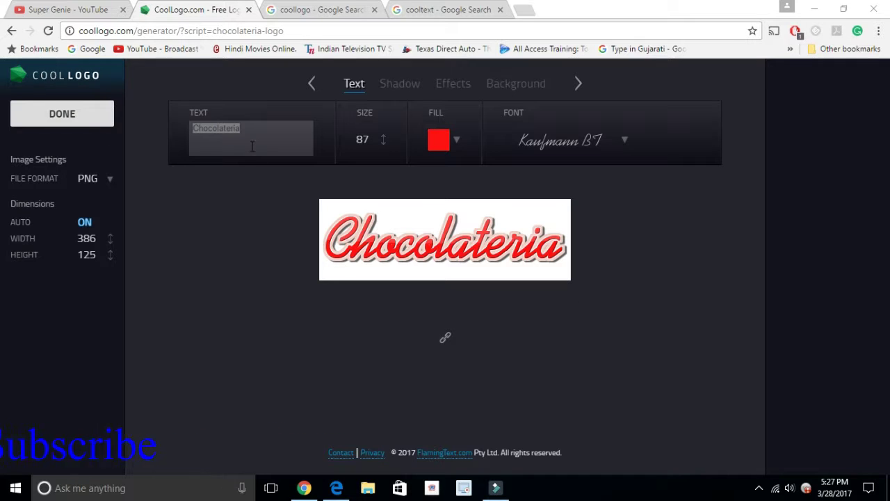
{"action": "left_click", "coordinate": [250, 140]}
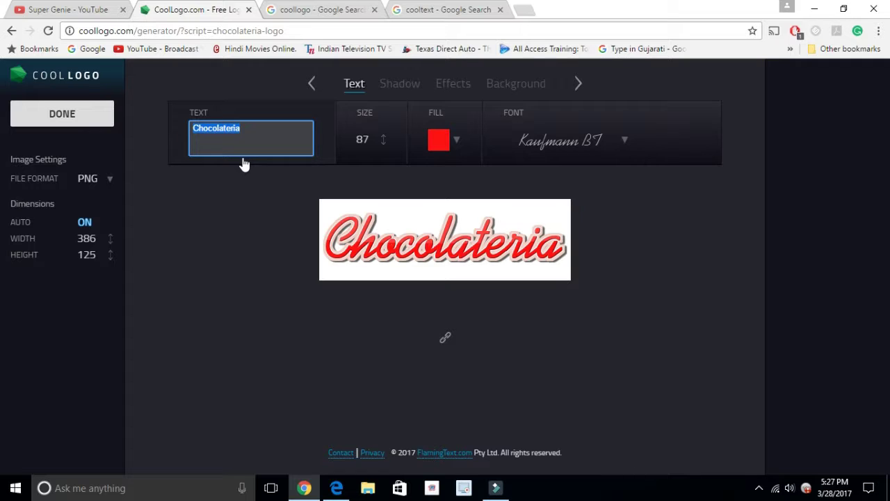
Change the logo text to 'Super Genie' with a blue-purple (#3912FF) fill
{"action": "type", "text": "Supe"}
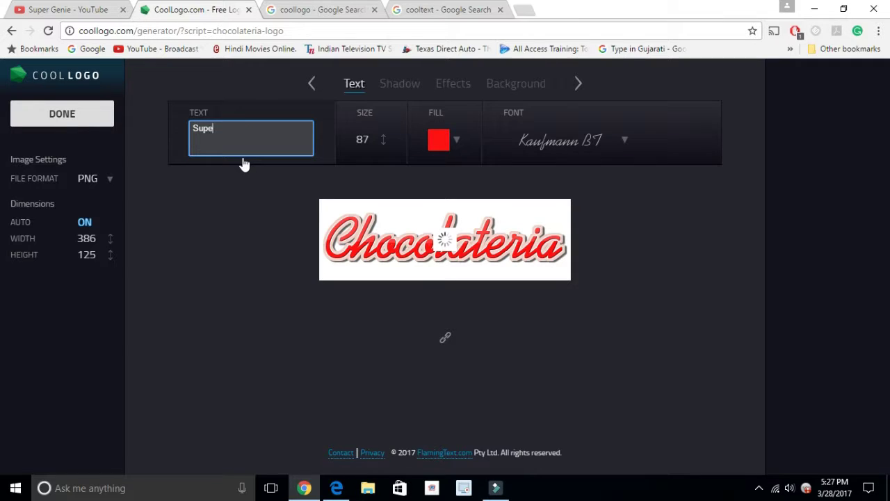
{"action": "type", "text": "r Genie"}
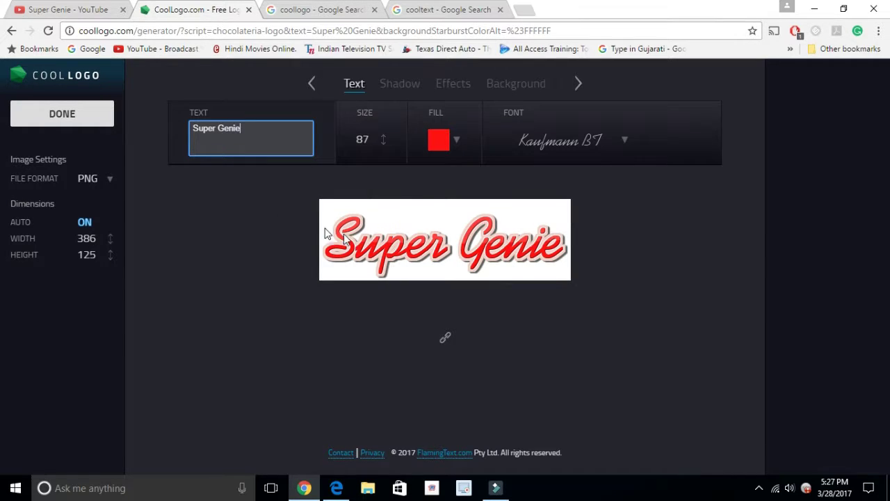
{"action": "left_click", "coordinate": [456, 140]}
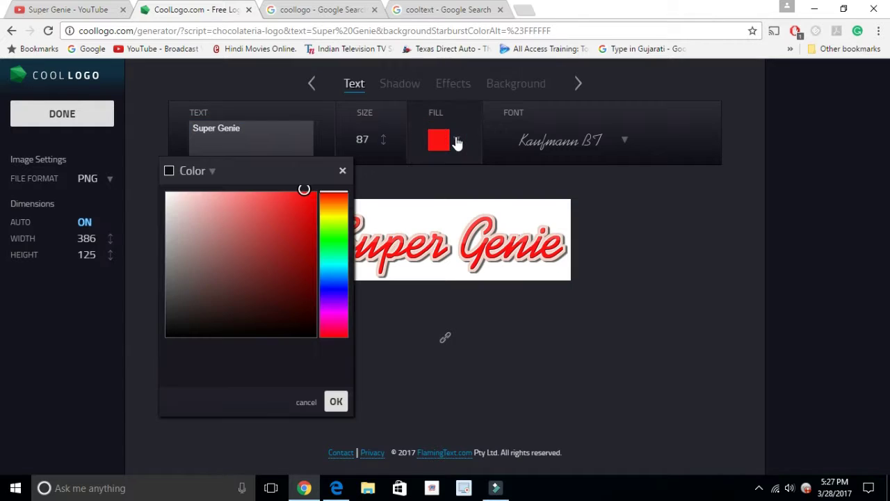
{"action": "left_click", "coordinate": [335, 299]}
{"action": "left_click", "coordinate": [335, 293]}
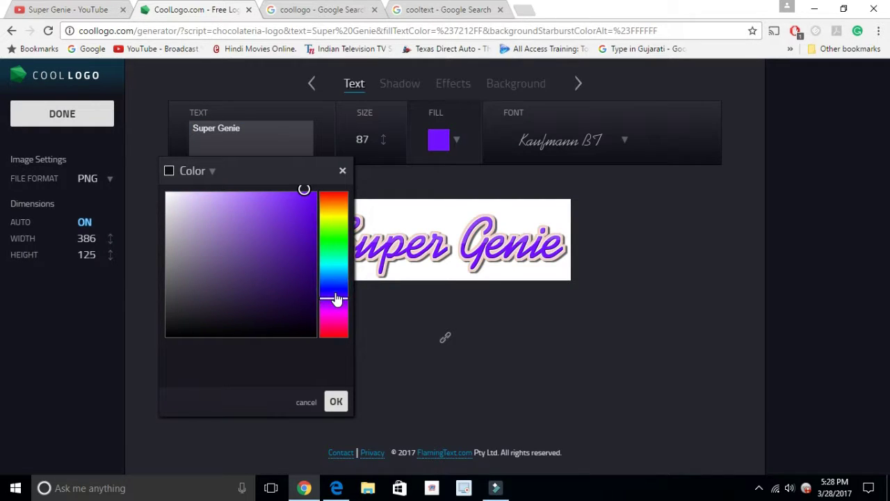
{"action": "left_click", "coordinate": [402, 276]}
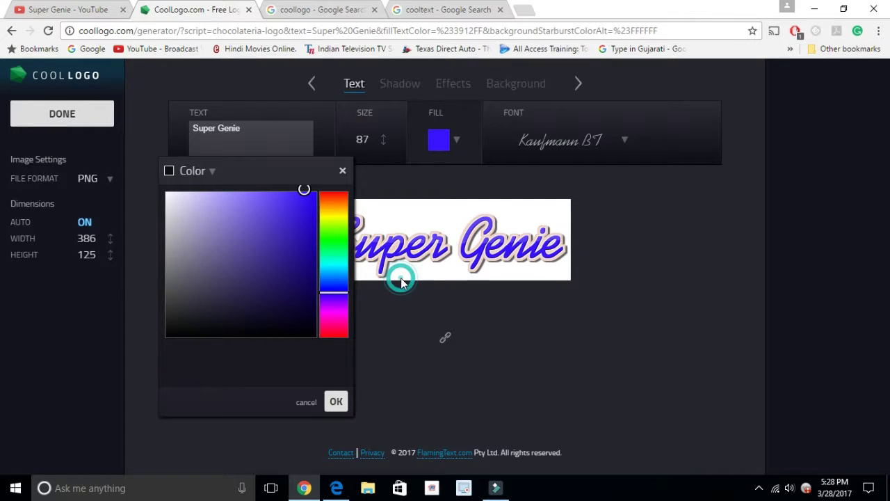
{"action": "left_click", "coordinate": [383, 142]}
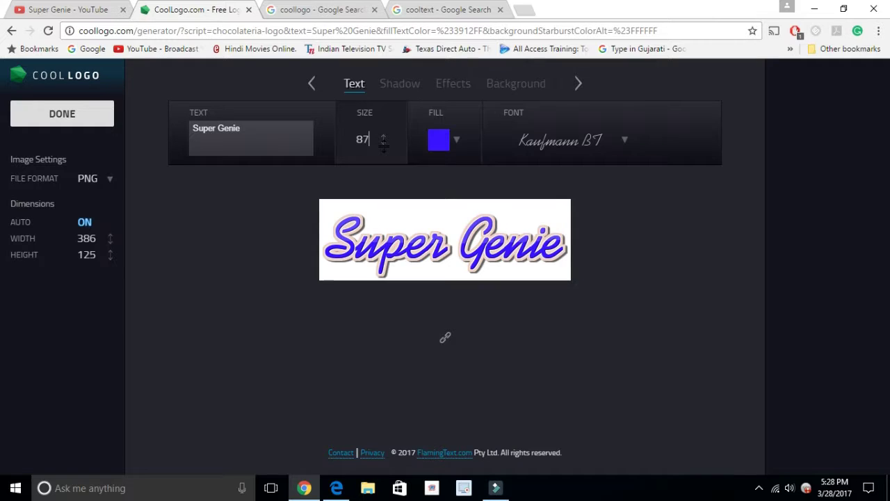
Change the logo font to Becker
{"action": "left_click", "coordinate": [624, 149]}
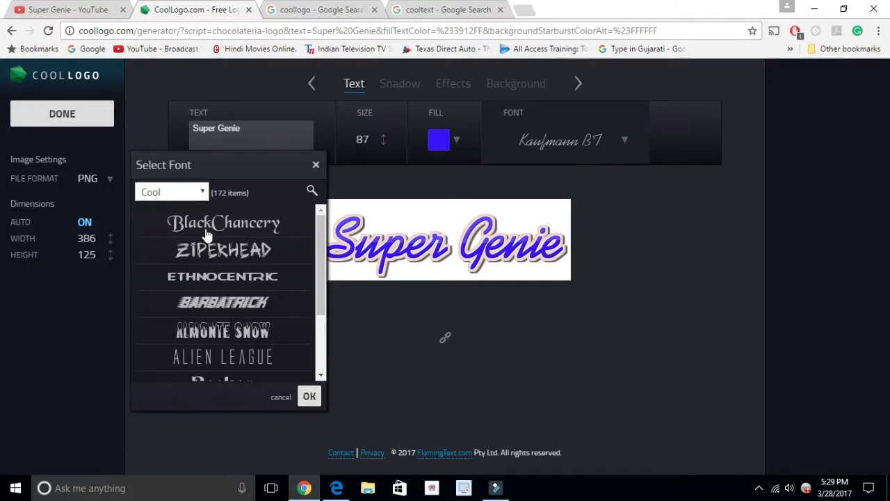
{"action": "left_click", "coordinate": [232, 234]}
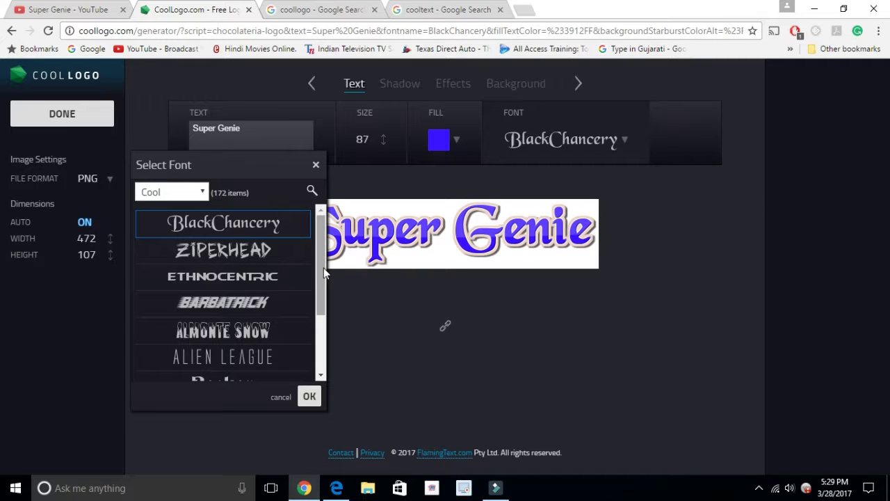
{"action": "left_click_drag", "start_coordinate": [322, 267], "coordinate": [319, 325]}
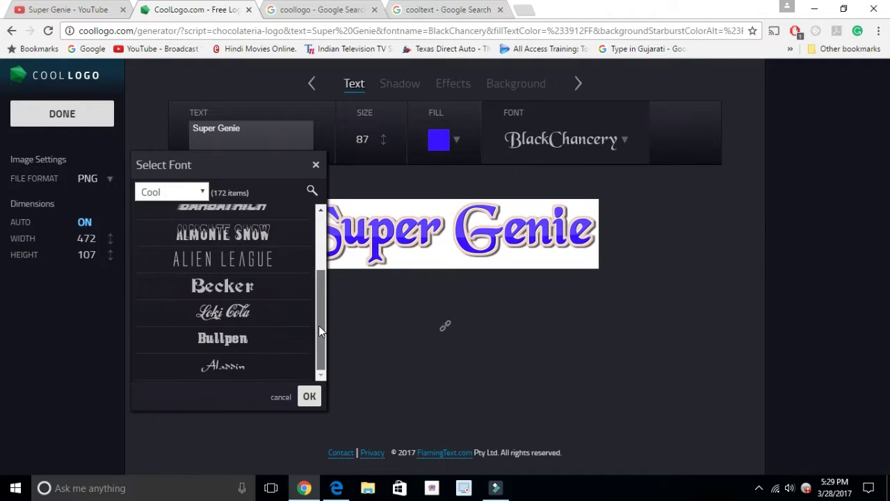
{"action": "left_click", "coordinate": [204, 296]}
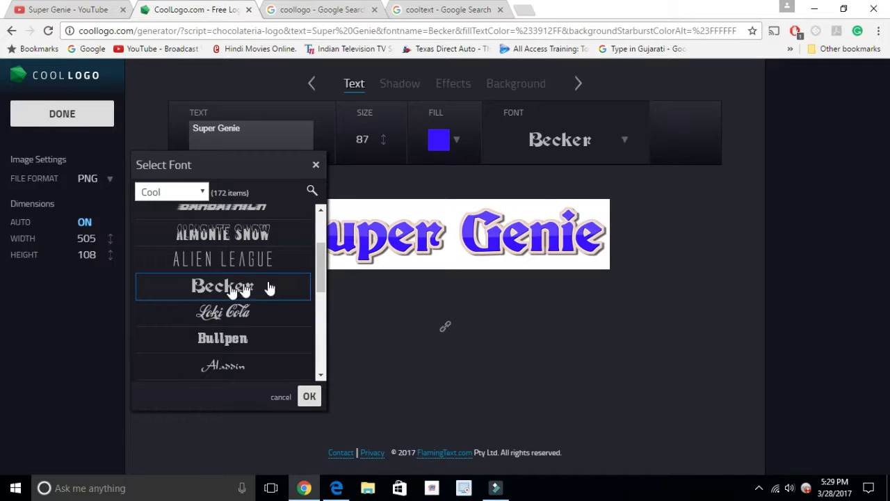
{"action": "left_click", "coordinate": [375, 299]}
Change the text size from 87 to 100
{"action": "left_click", "coordinate": [375, 138]}
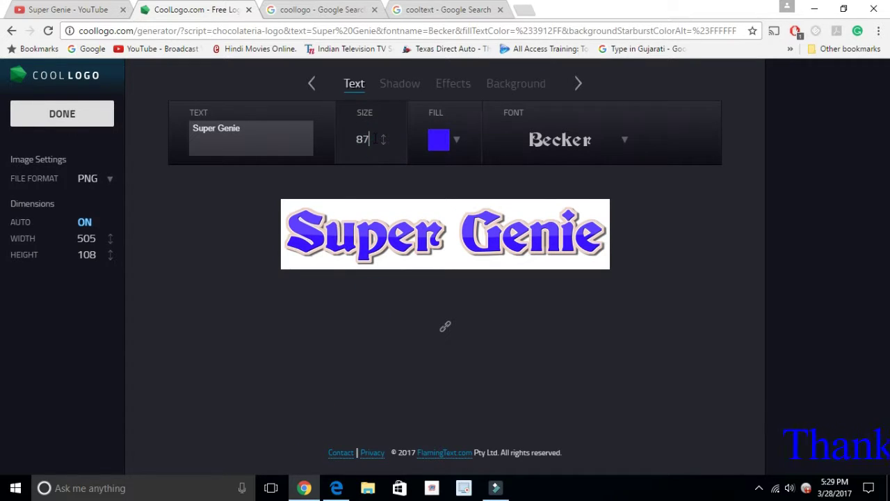
{"action": "key", "text": "BackSpace"}
{"action": "key", "text": "BackSpace"}
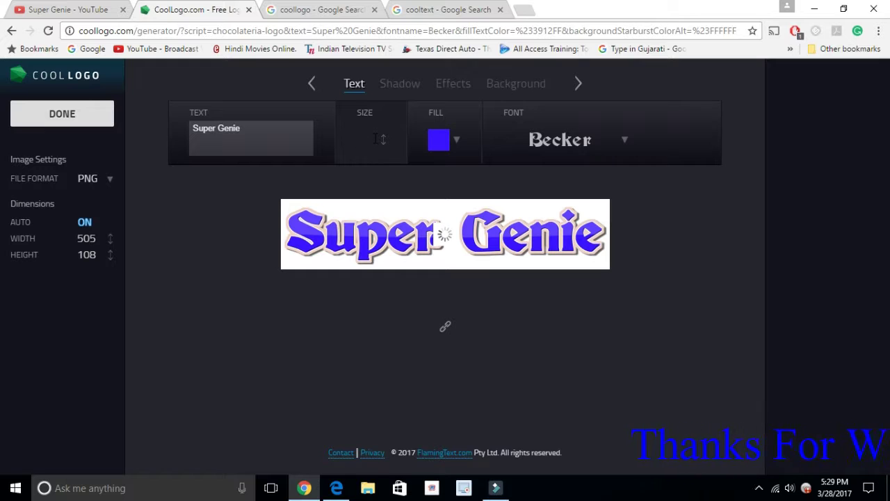
{"action": "type", "text": "10"}
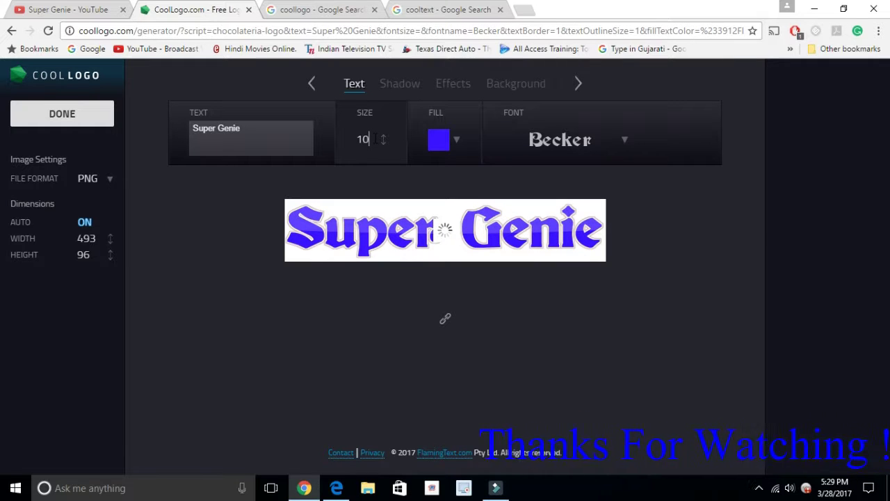
{"action": "type", "text": "0"}
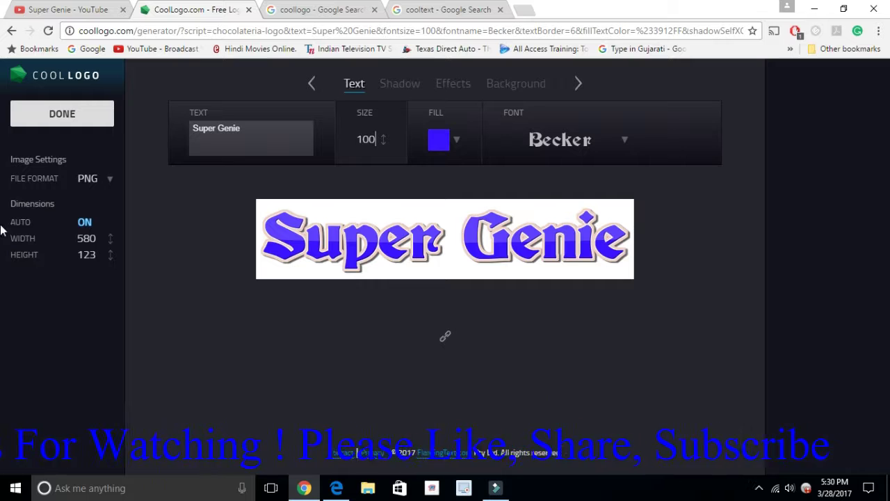
{"action": "left_click", "coordinate": [111, 181]}
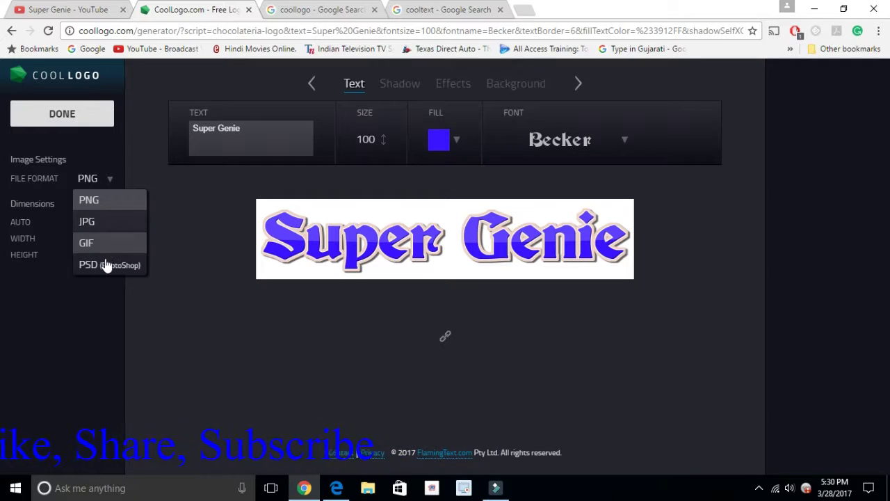
Keep PNG as the file format and show the Shadow settings
{"action": "left_click", "coordinate": [109, 207]}
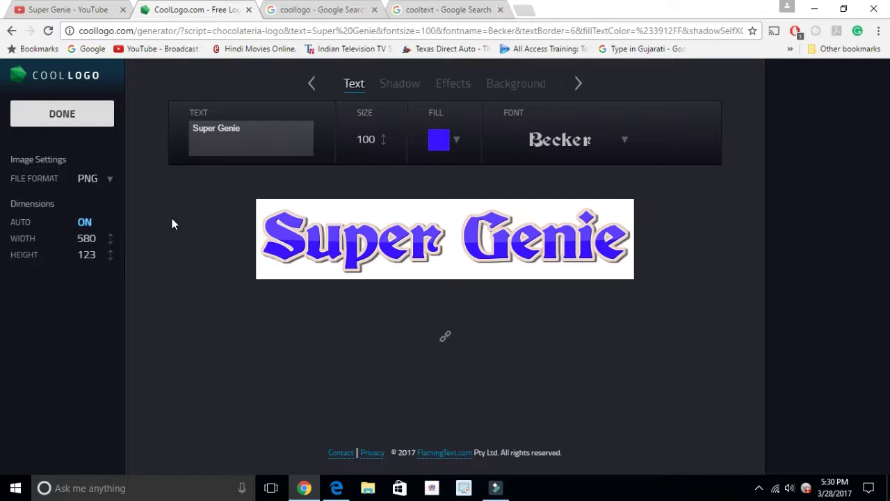
{"action": "left_click", "coordinate": [401, 89]}
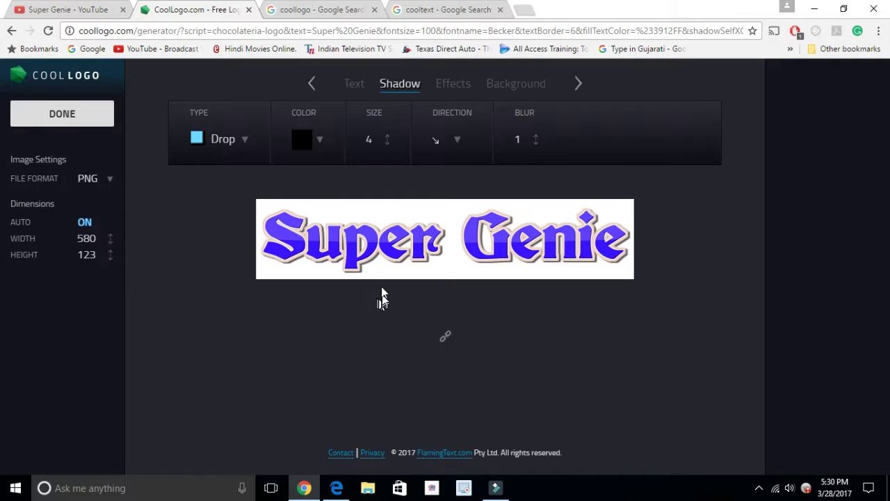
Set the shadow type to Glow
{"action": "left_click", "coordinate": [244, 139]}
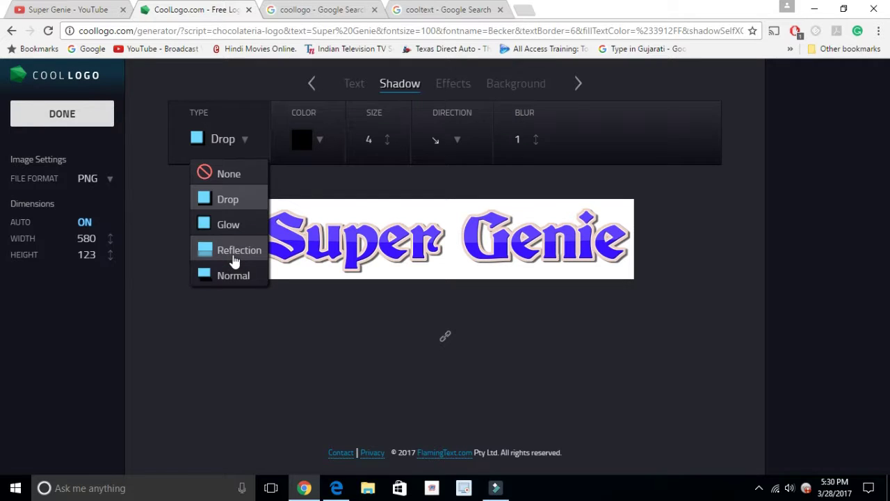
{"action": "left_click", "coordinate": [234, 254]}
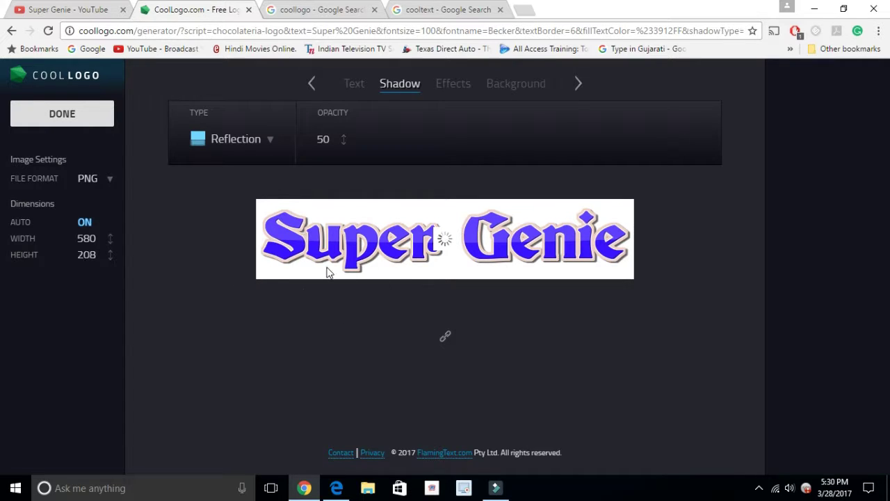
{"action": "left_click", "coordinate": [269, 147]}
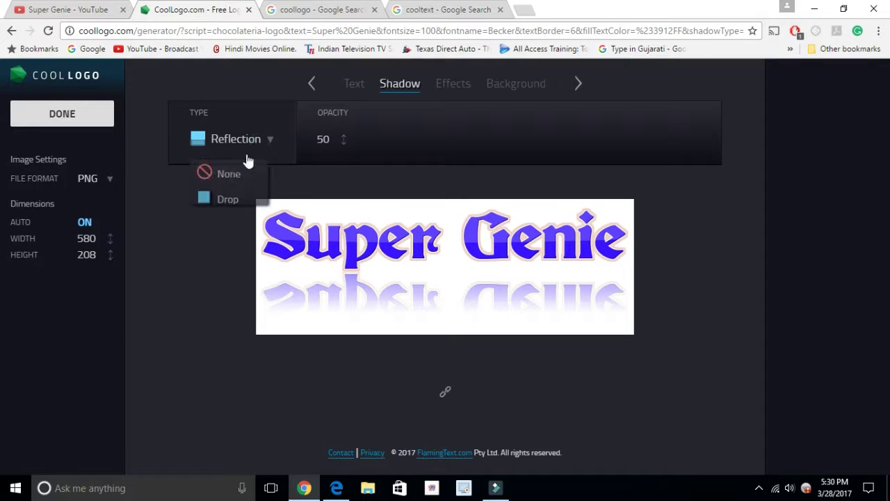
{"action": "left_click", "coordinate": [220, 200]}
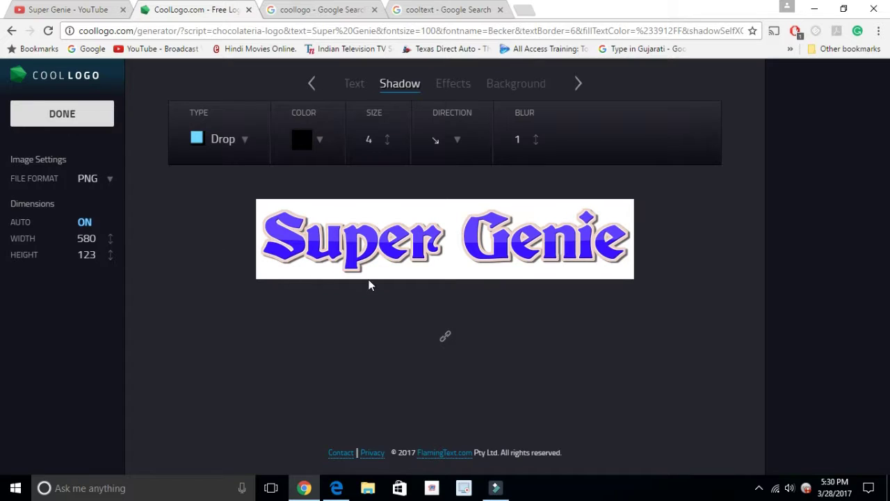
{"action": "left_click", "coordinate": [241, 146]}
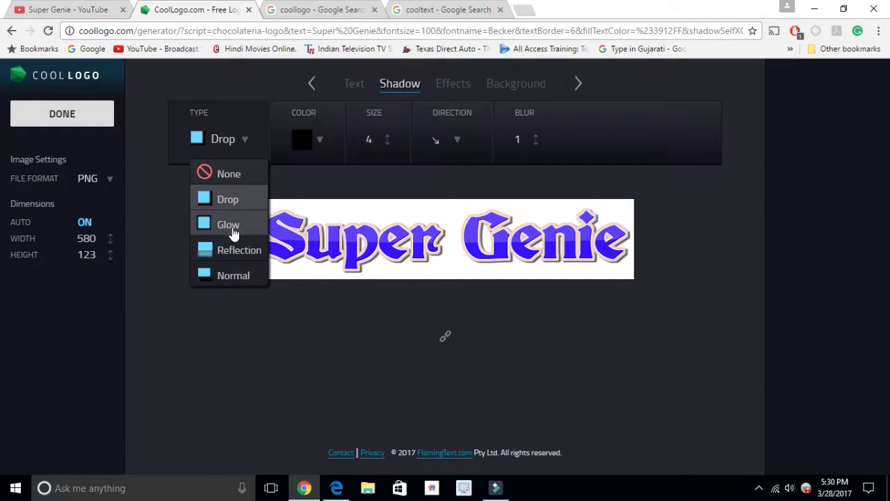
{"action": "left_click", "coordinate": [232, 227]}
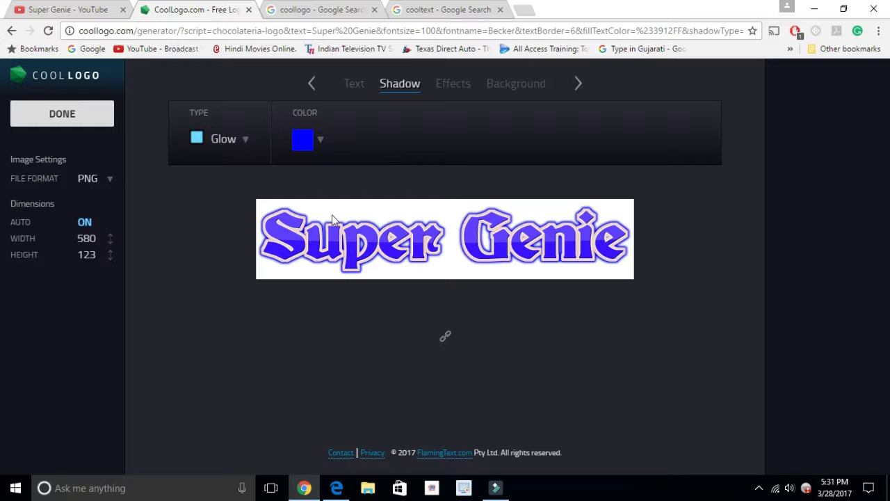
Make the glow colour red-orange
{"action": "left_click", "coordinate": [321, 144]}
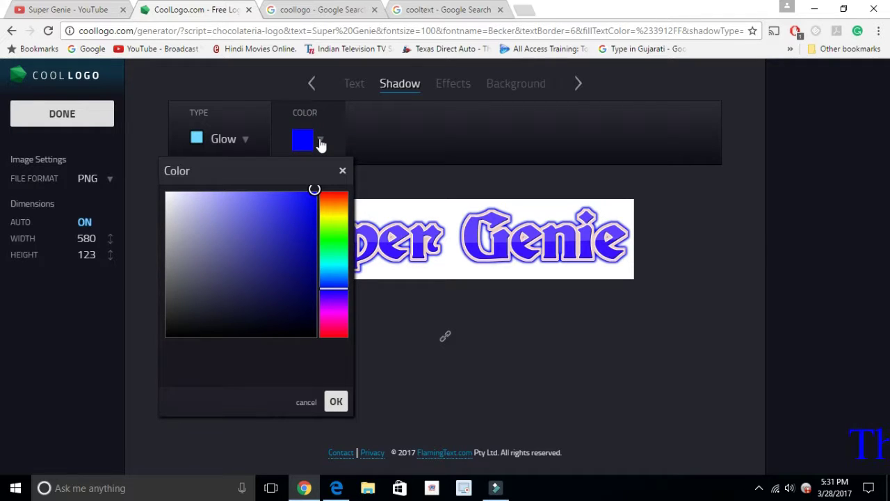
{"action": "left_click", "coordinate": [325, 195]}
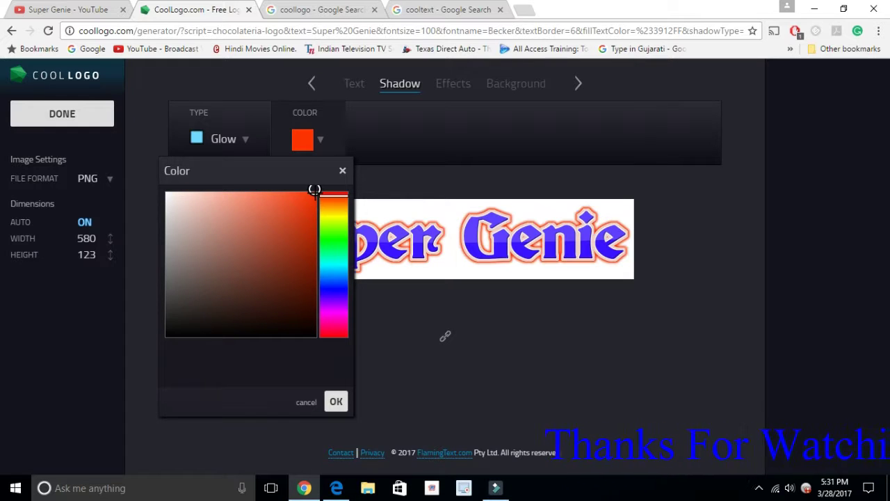
{"action": "left_click", "coordinate": [310, 198]}
{"action": "left_click", "coordinate": [335, 404]}
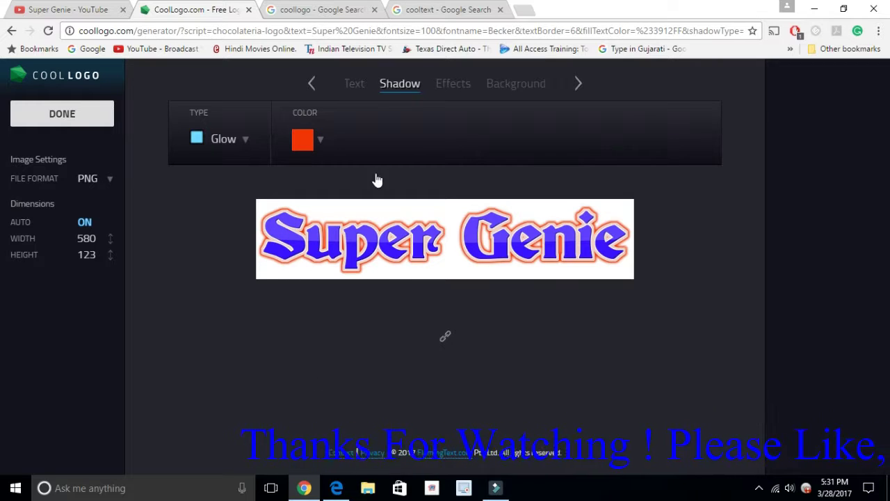
On the Effects tab, give Outline 1 a plain bright yellow colour
{"action": "left_click", "coordinate": [454, 85]}
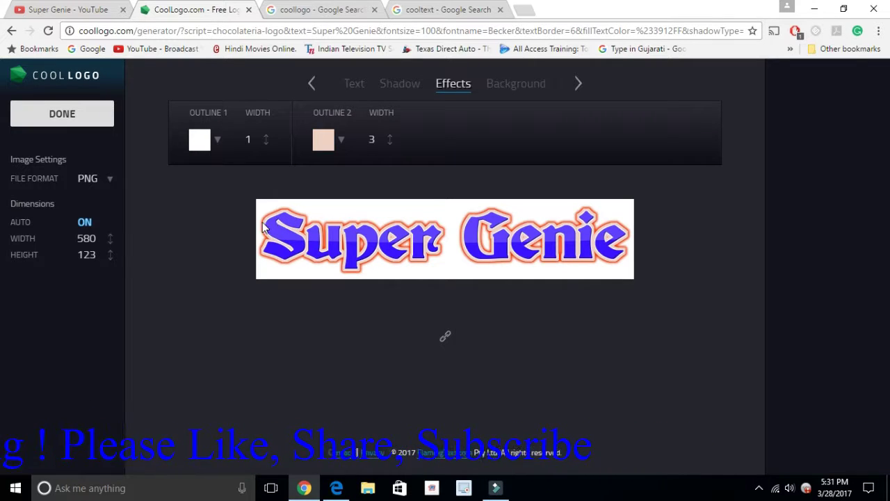
{"action": "left_click", "coordinate": [215, 147]}
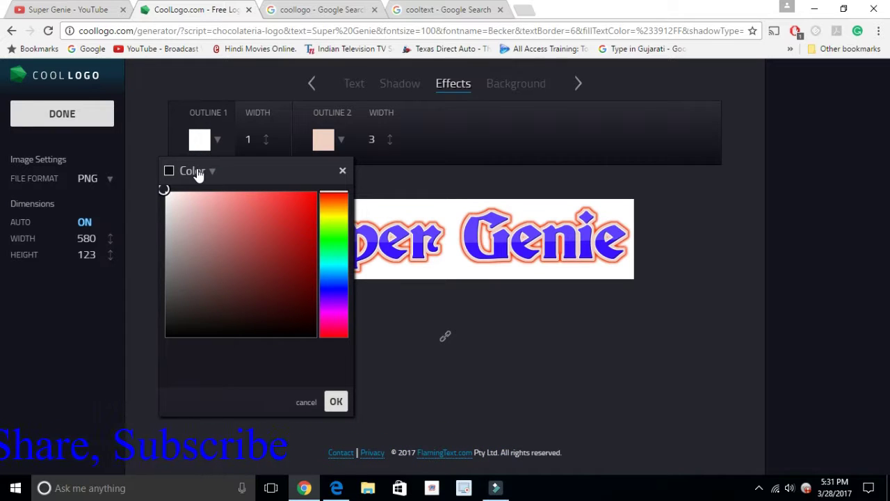
{"action": "left_click", "coordinate": [199, 174]}
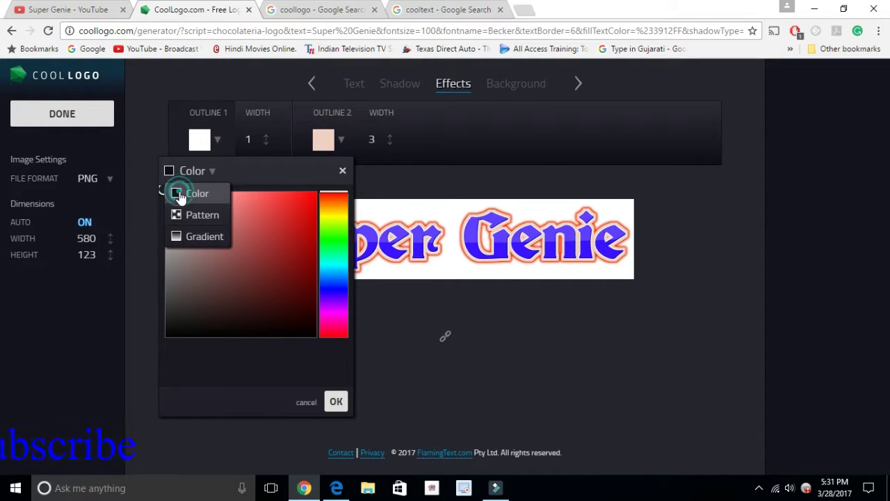
{"action": "left_click", "coordinate": [178, 193]}
{"action": "left_click", "coordinate": [178, 193]}
{"action": "left_click", "coordinate": [206, 178]}
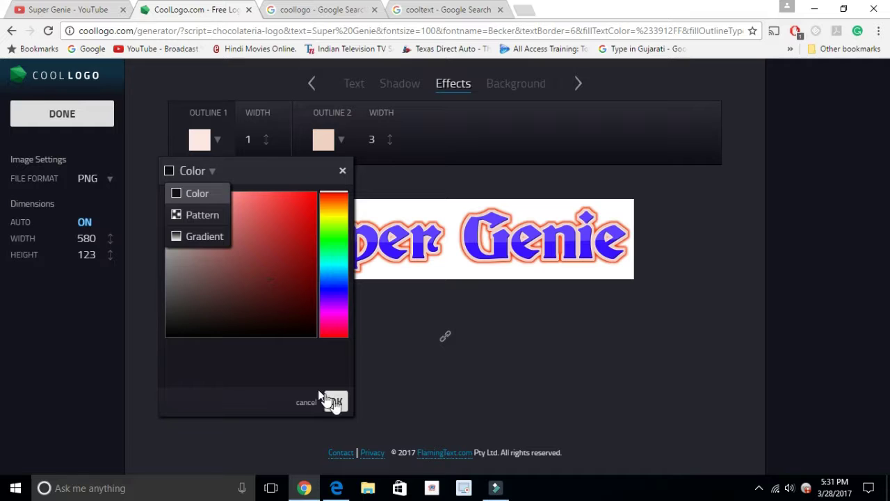
{"action": "left_click", "coordinate": [190, 193]}
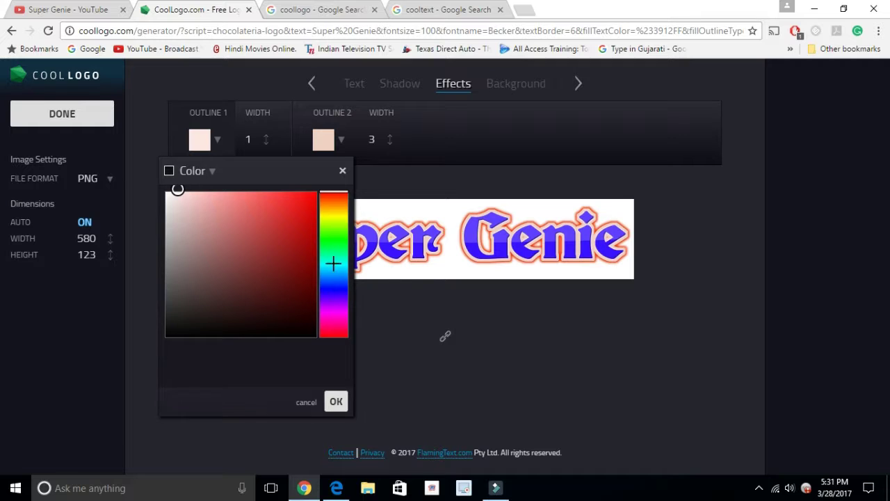
{"action": "left_click", "coordinate": [335, 220]}
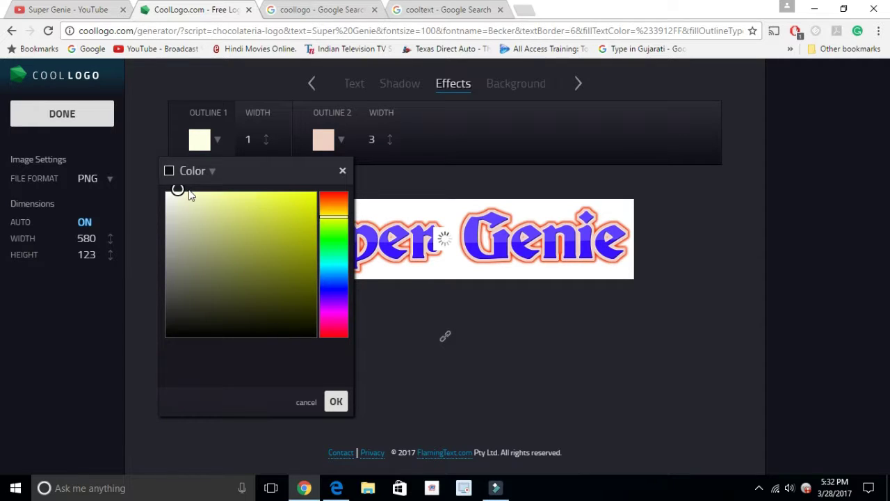
{"action": "left_click", "coordinate": [248, 209]}
{"action": "left_click", "coordinate": [308, 200]}
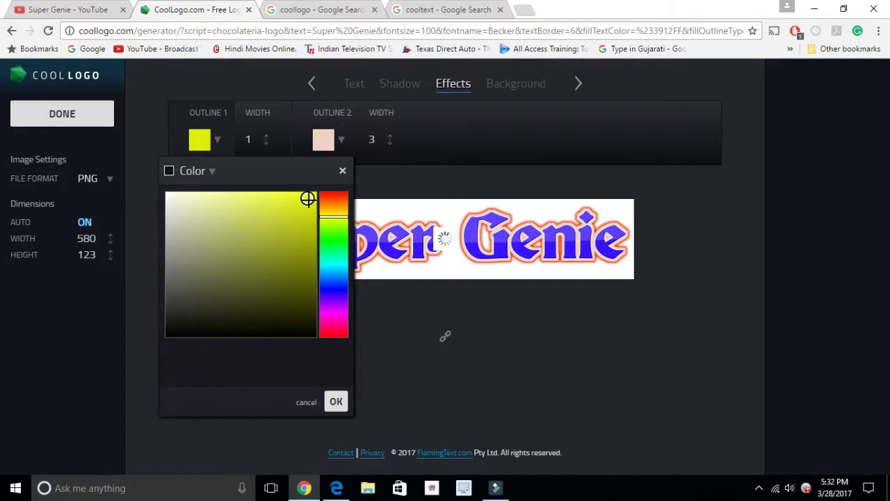
{"action": "left_click", "coordinate": [335, 402]}
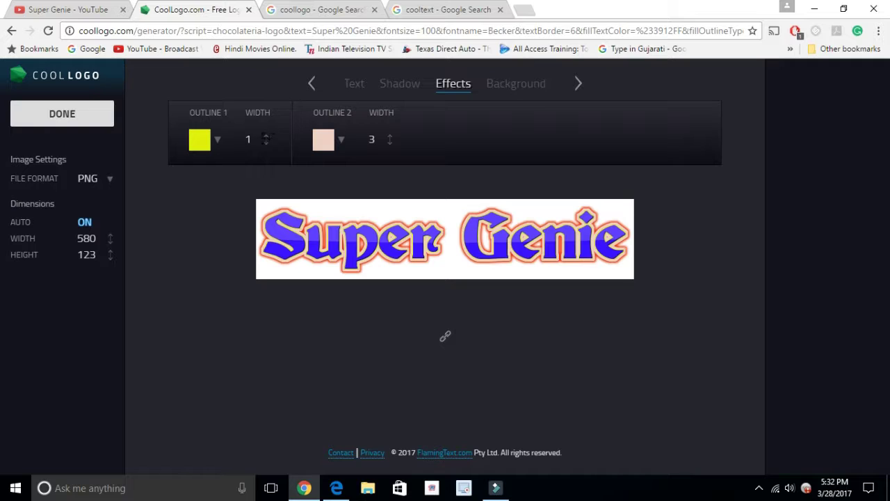
Set the second outline's width to 1
{"action": "left_click_drag", "start_coordinate": [391, 137], "coordinate": [373, 139]}
{"action": "key", "text": "BackSpace"}
{"action": "type", "text": "1"}
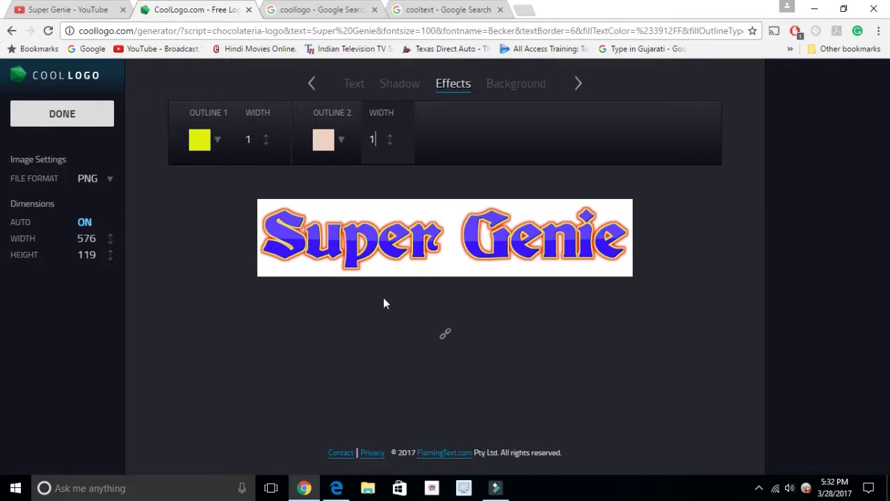
Make the second outline colour lavender-blue
{"action": "left_click", "coordinate": [341, 142]}
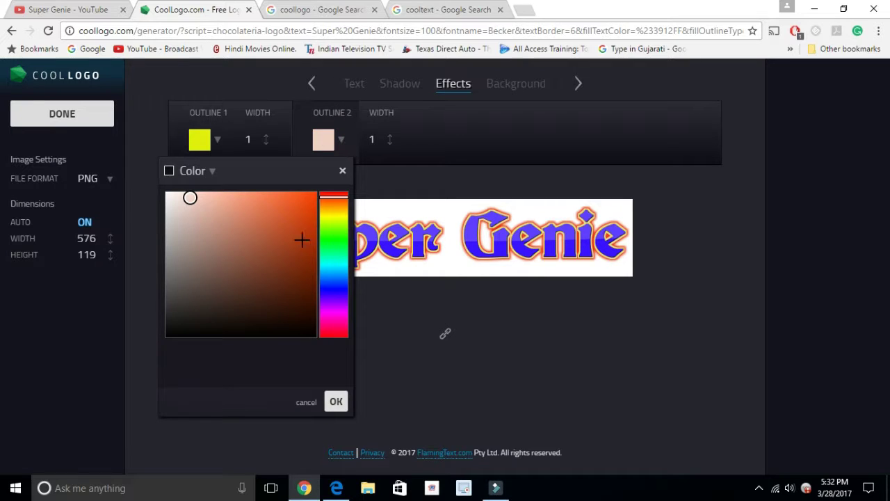
{"action": "left_click", "coordinate": [334, 288]}
{"action": "left_click", "coordinate": [337, 402]}
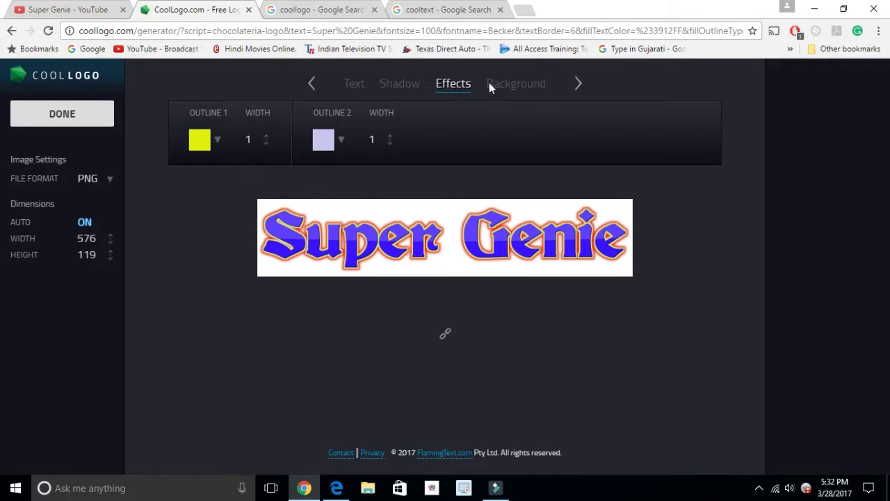
Set the Background Fill colour to lime green
{"action": "left_click", "coordinate": [508, 89]}
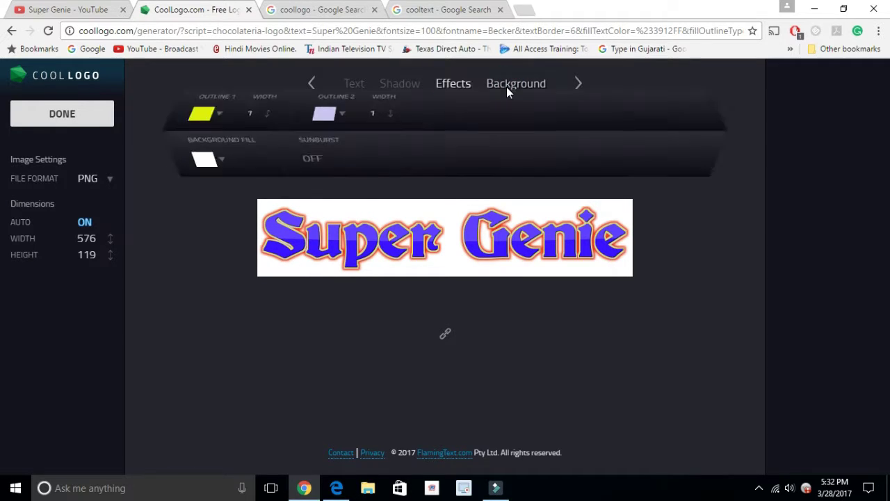
{"action": "left_click", "coordinate": [217, 144]}
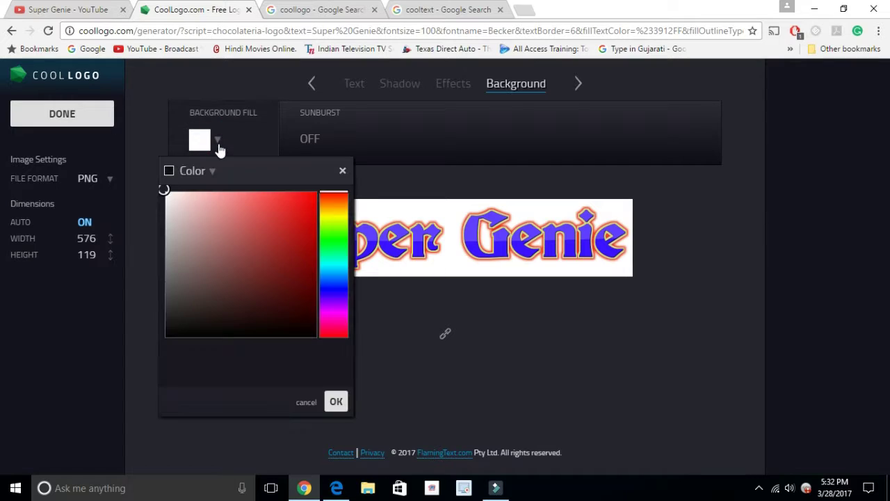
{"action": "left_click", "coordinate": [336, 228]}
{"action": "left_click", "coordinate": [336, 402]}
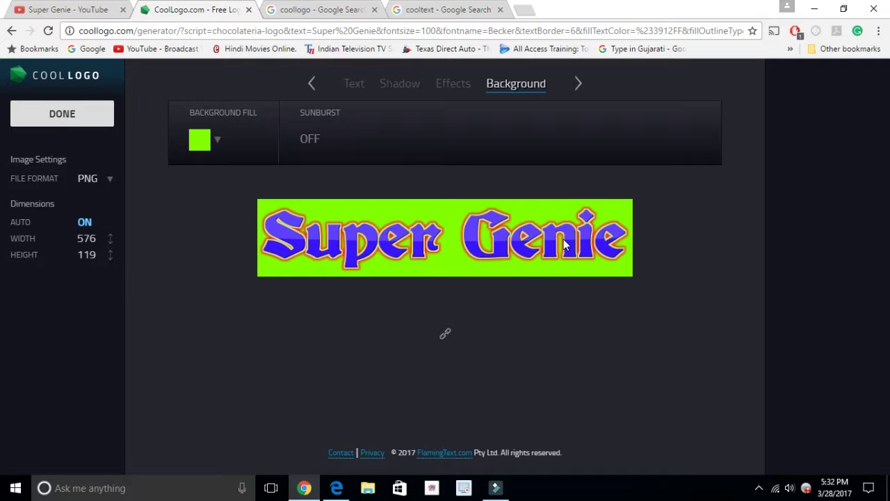
Turn on the red Sunburst background pattern
{"action": "left_click", "coordinate": [312, 141]}
{"action": "left_click", "coordinate": [309, 139]}
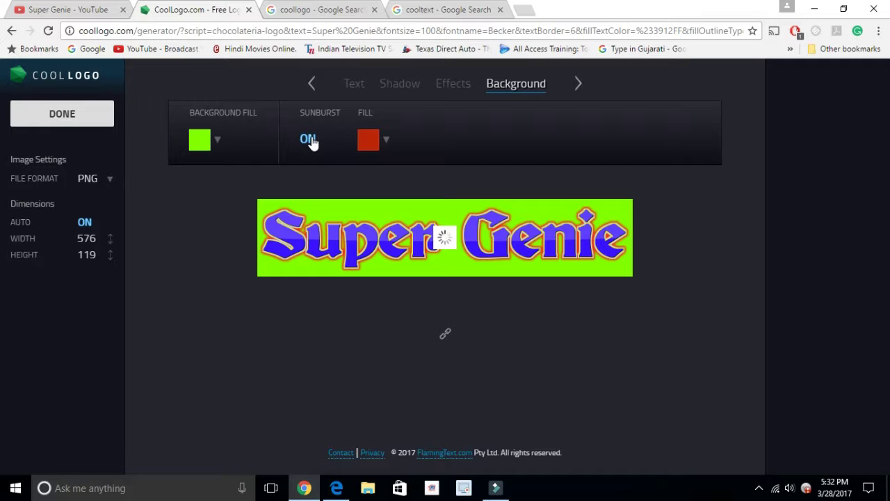
{"action": "left_click", "coordinate": [387, 142]}
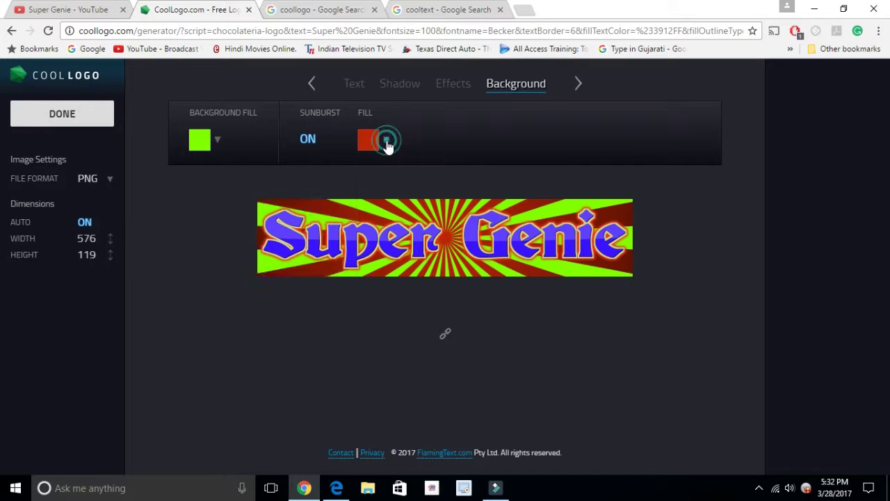
{"action": "left_click", "coordinate": [427, 375]}
Finish the Super Genie logo and save it as a PNG, coollogo_com-54….png (about 75 KB)
{"action": "left_click", "coordinate": [63, 118]}
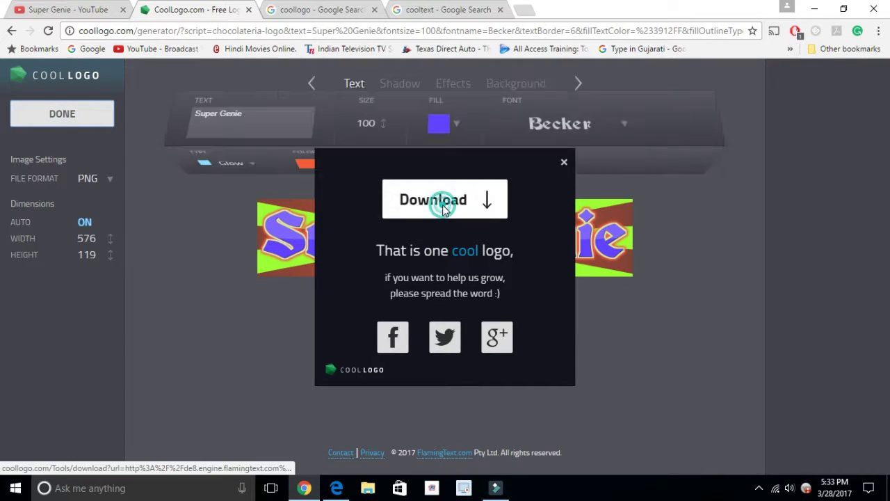
{"action": "left_click", "coordinate": [444, 209]}
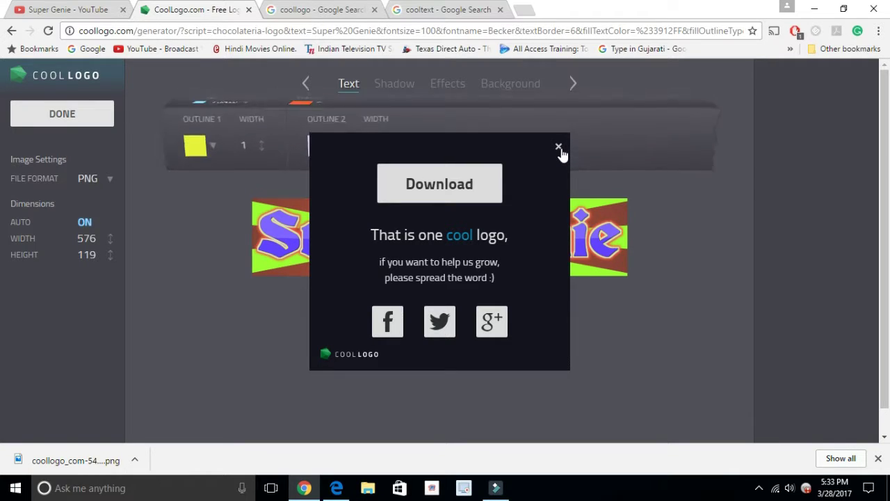
{"action": "left_click", "coordinate": [430, 11]}
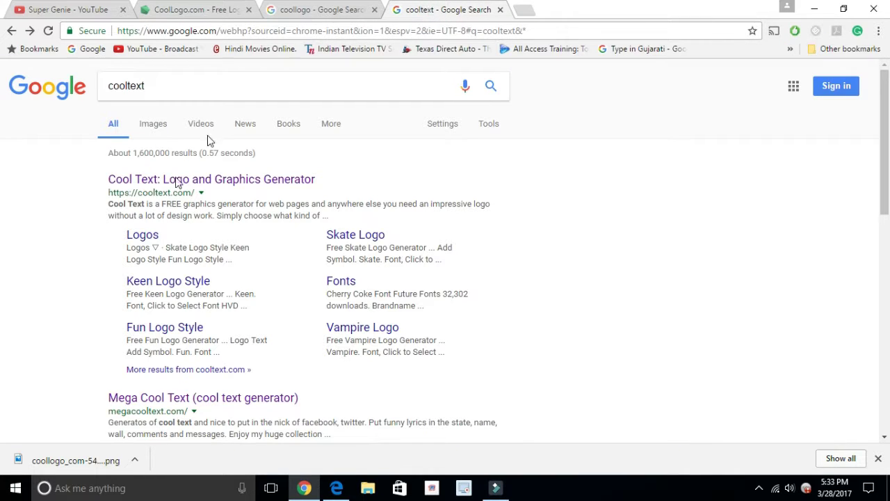
Go to the 'Cool Text: Logo and Graphics Generator' site from the cooltext Google results
{"action": "left_click", "coordinate": [242, 183]}
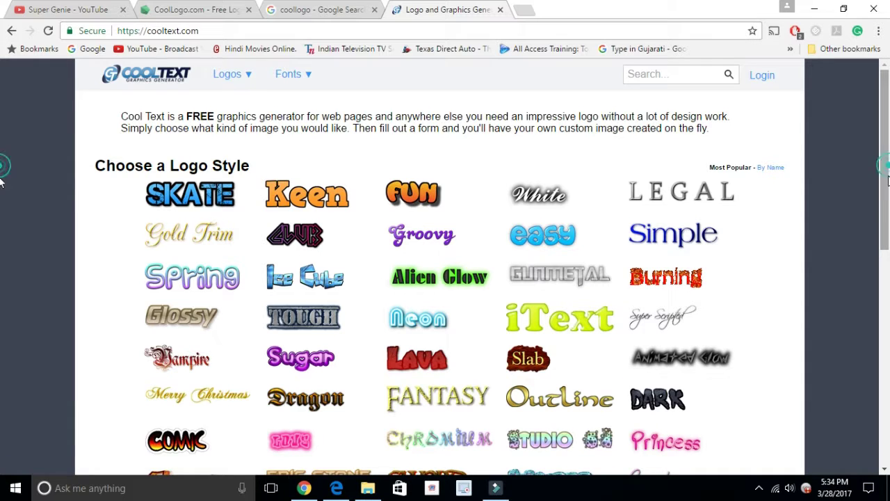
Open the Free Slab Logo Generator from the Choose a Logo Style gallery
{"action": "scroll", "coordinate": [2, 209], "scroll_direction": "down", "scroll_amount": 2}
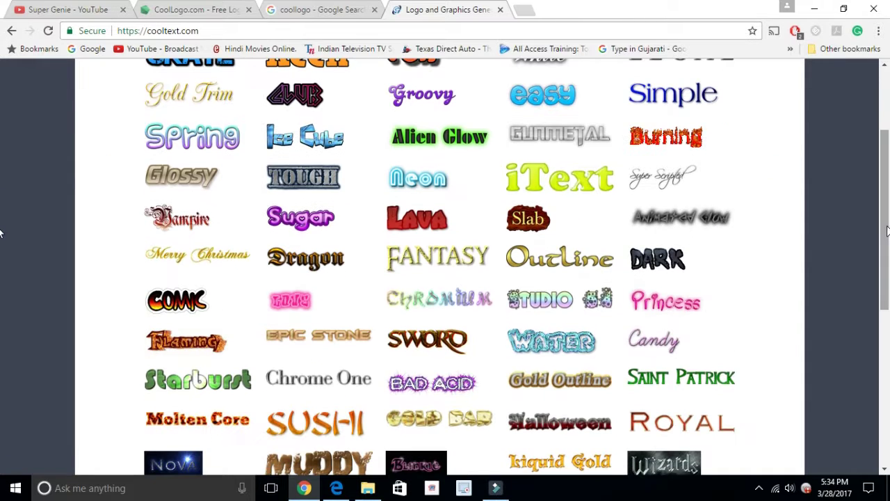
{"action": "left_click", "coordinate": [532, 232]}
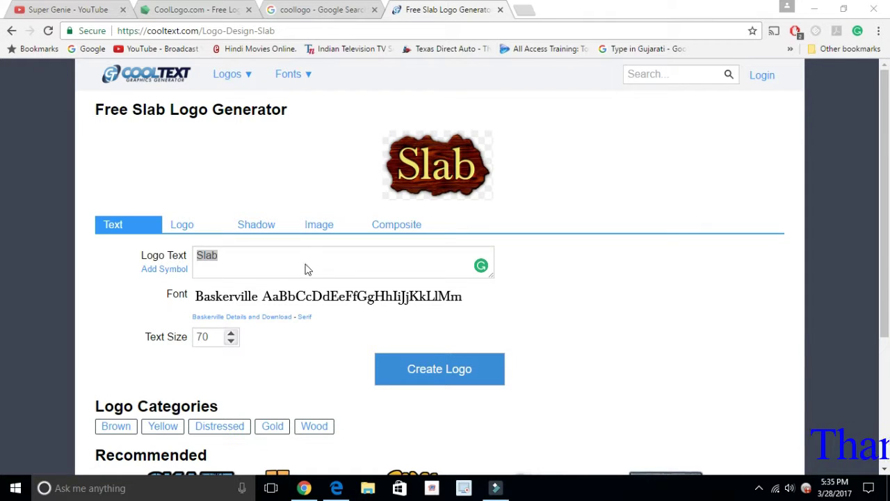
Change the wooden Slab logo text to 'SG' and its text size from 70 to 100
{"action": "left_click", "coordinate": [235, 254]}
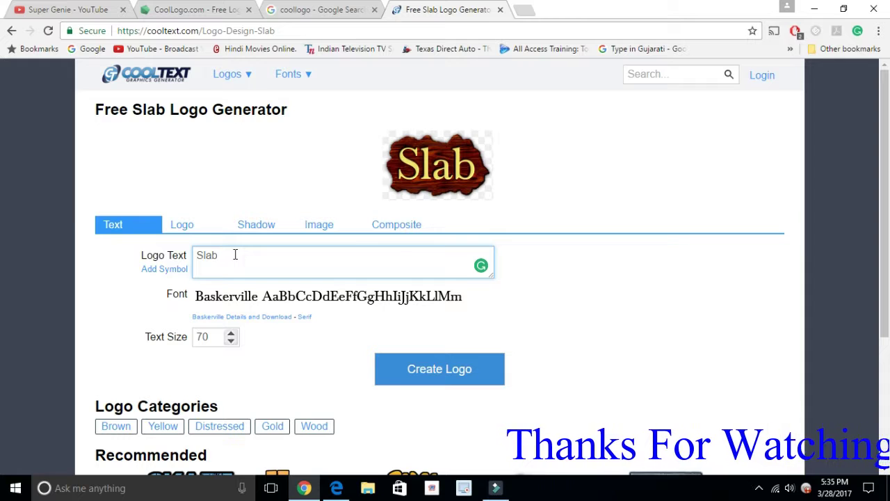
{"action": "key", "text": "BackSpace"}
{"action": "key", "text": "BackSpace"}
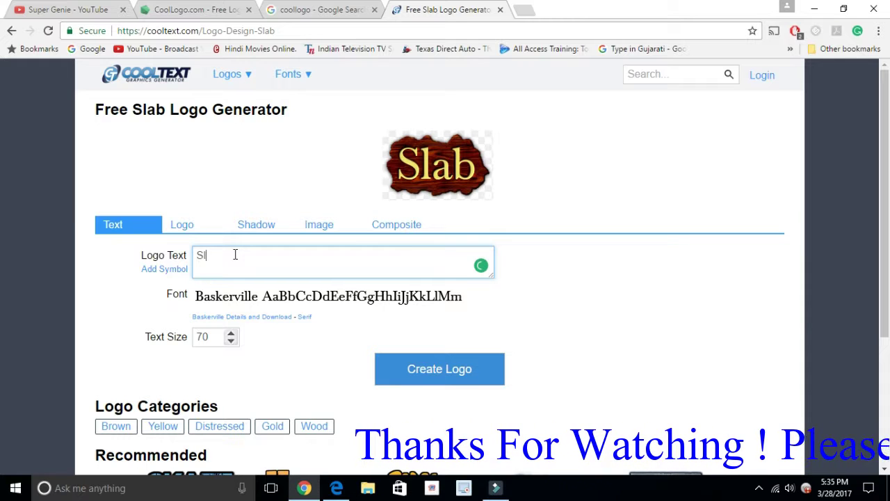
{"action": "key", "text": "BackSpace"}
{"action": "type", "text": "G"}
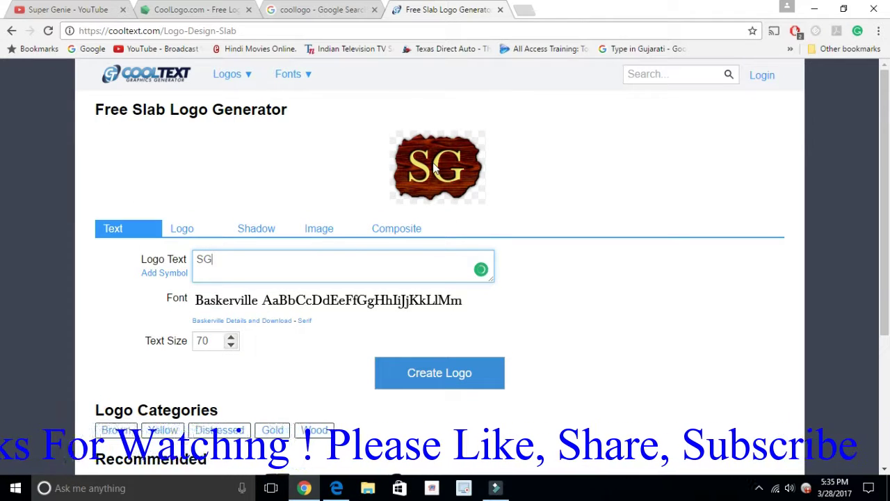
{"action": "double_click", "coordinate": [206, 340]}
{"action": "type", "text": "100"}
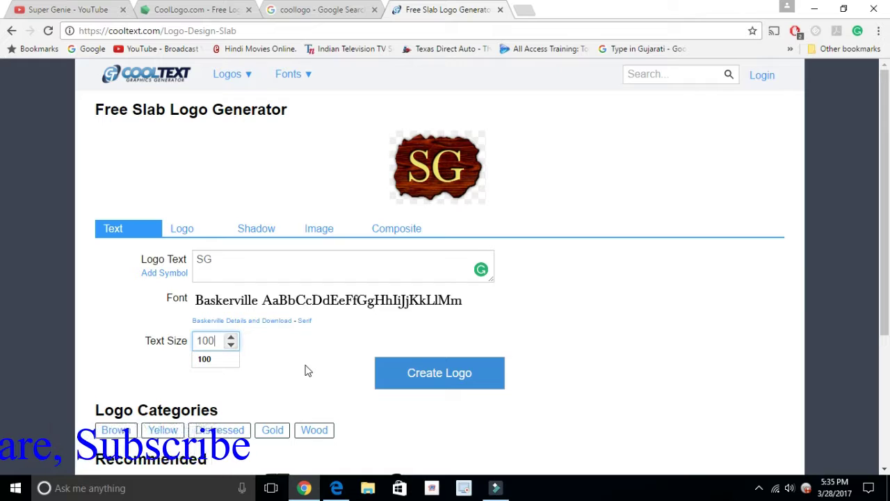
{"action": "left_click", "coordinate": [306, 369]}
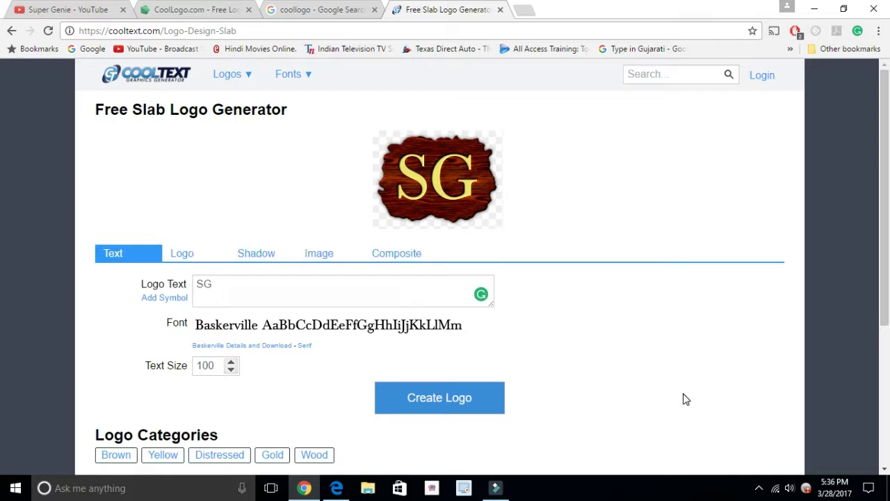
{"action": "left_click", "coordinate": [181, 255]}
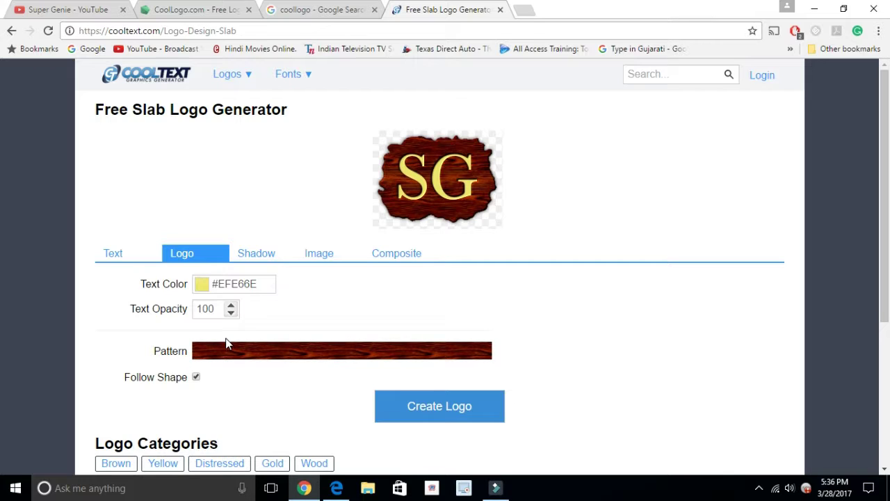
Change the SG text colour from yellow #EFE66E to deep blue #2F09EB
{"action": "left_click", "coordinate": [206, 289]}
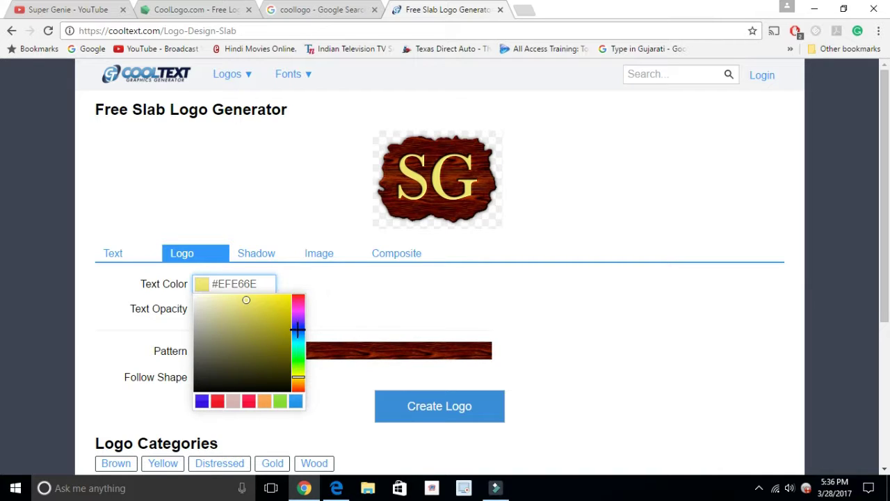
{"action": "left_click", "coordinate": [298, 297]}
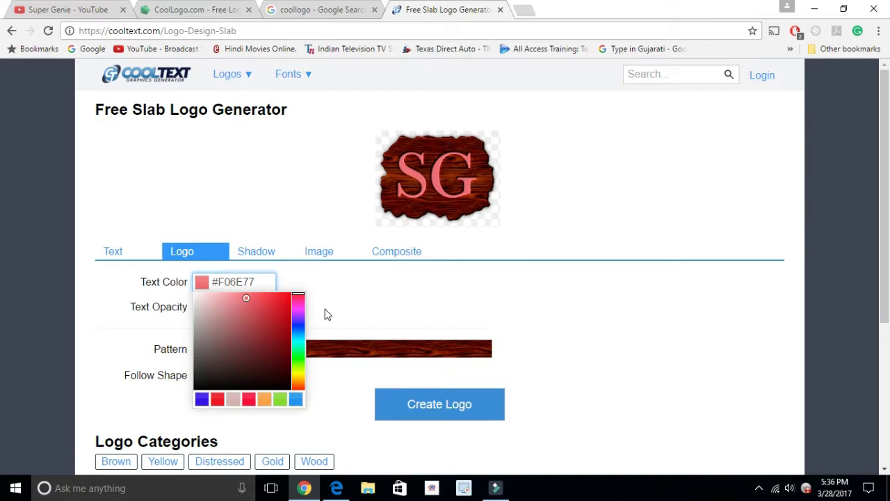
{"action": "left_click", "coordinate": [298, 320]}
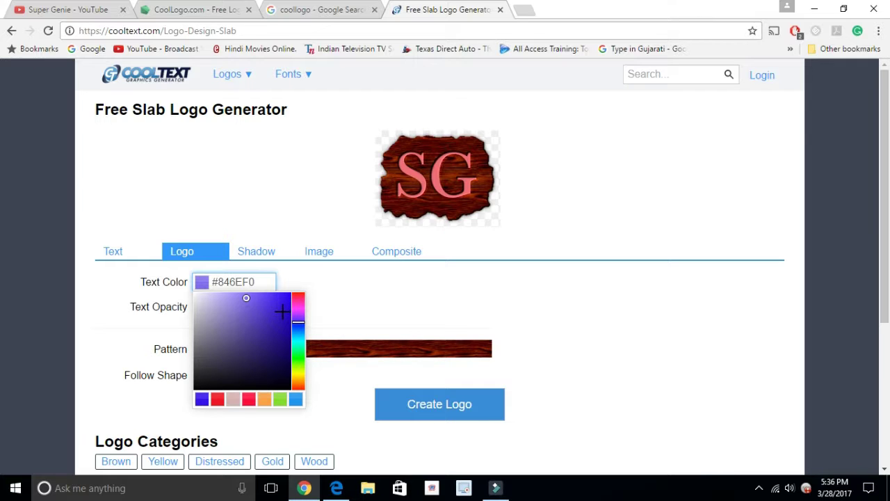
{"action": "left_click_drag", "start_coordinate": [288, 299], "coordinate": [338, 302]}
{"action": "left_click", "coordinate": [264, 232]}
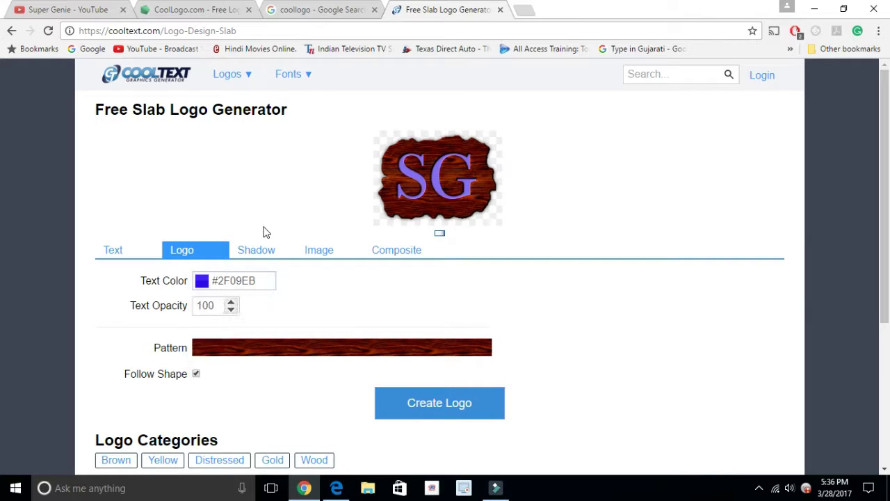
{"action": "left_click", "coordinate": [261, 252]}
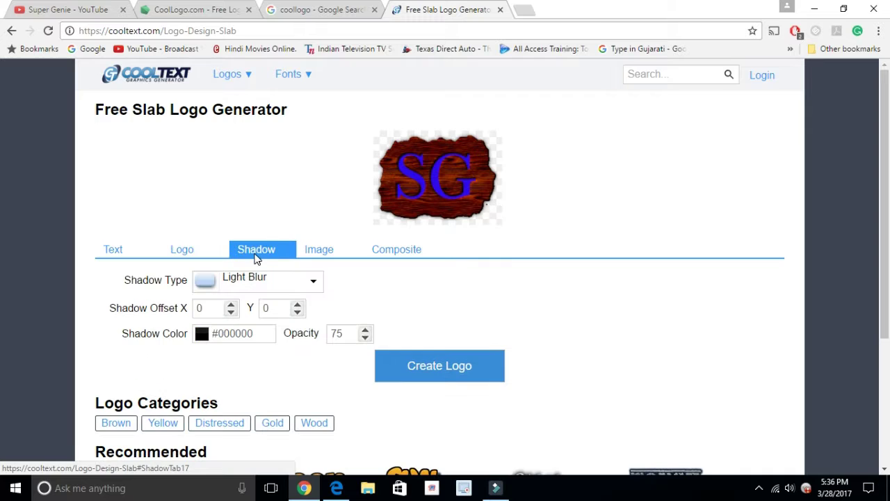
Give the SG logo a Medium Blur shadow in lime green #B4ED09
{"action": "left_click", "coordinate": [313, 281]}
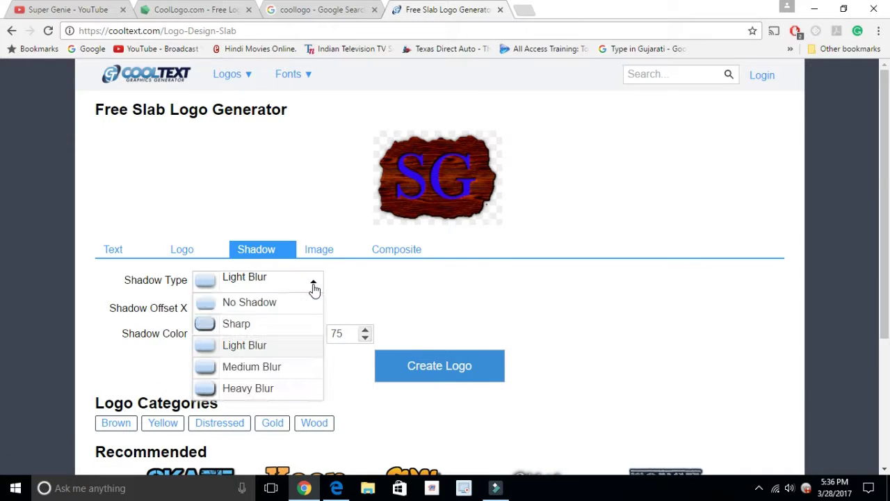
{"action": "left_click", "coordinate": [242, 369]}
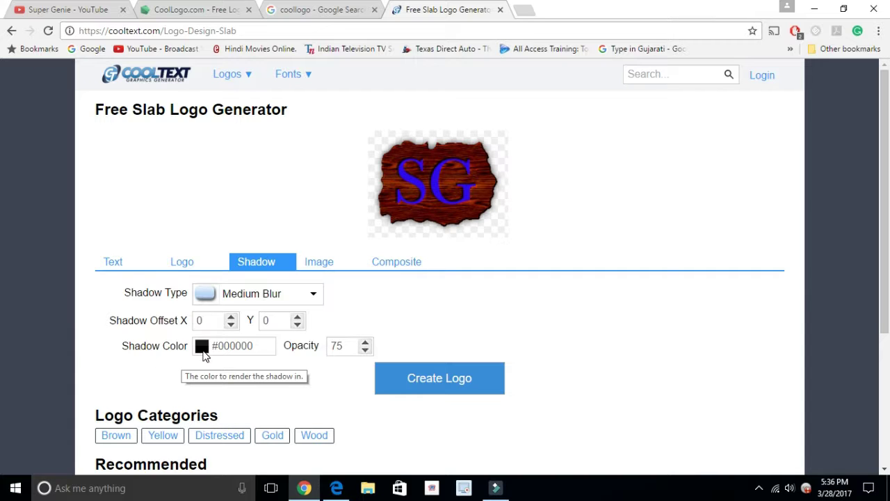
{"action": "left_click", "coordinate": [202, 348]}
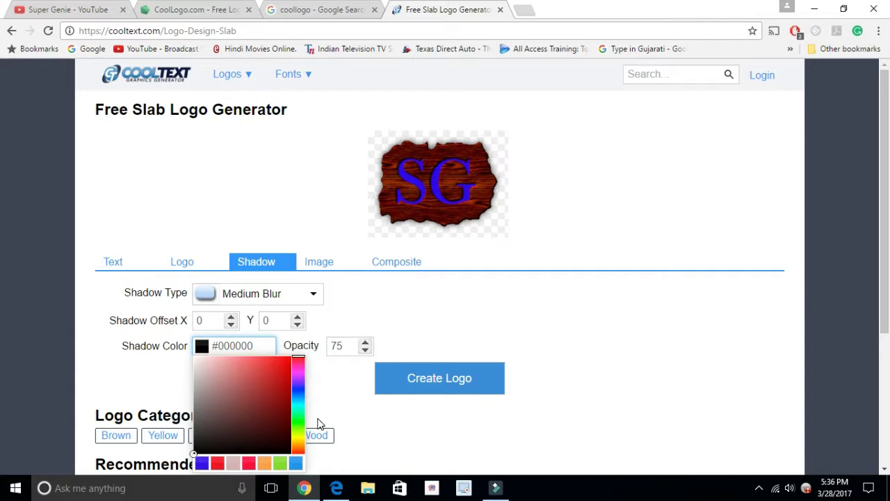
{"action": "left_click", "coordinate": [299, 434]}
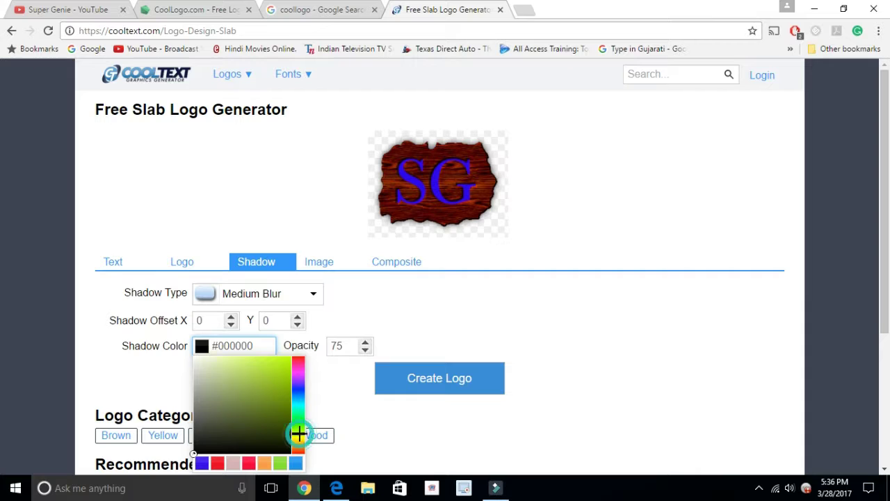
{"action": "left_click", "coordinate": [287, 364]}
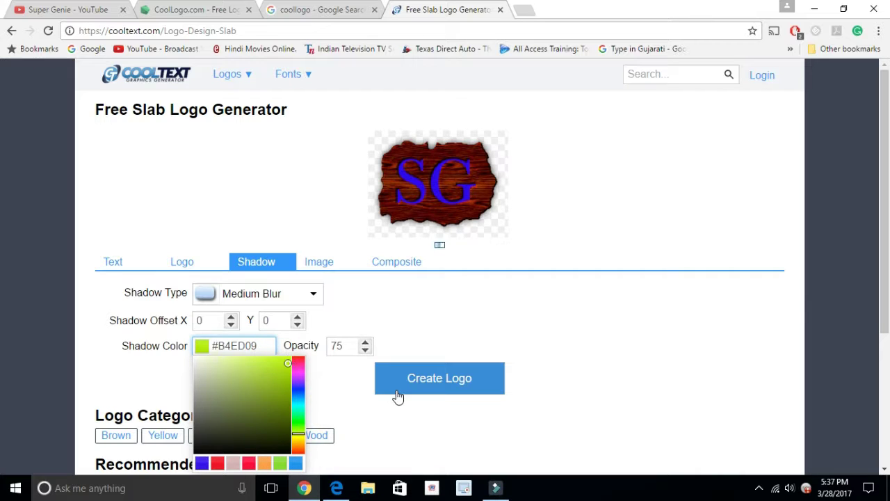
{"action": "left_click", "coordinate": [356, 389]}
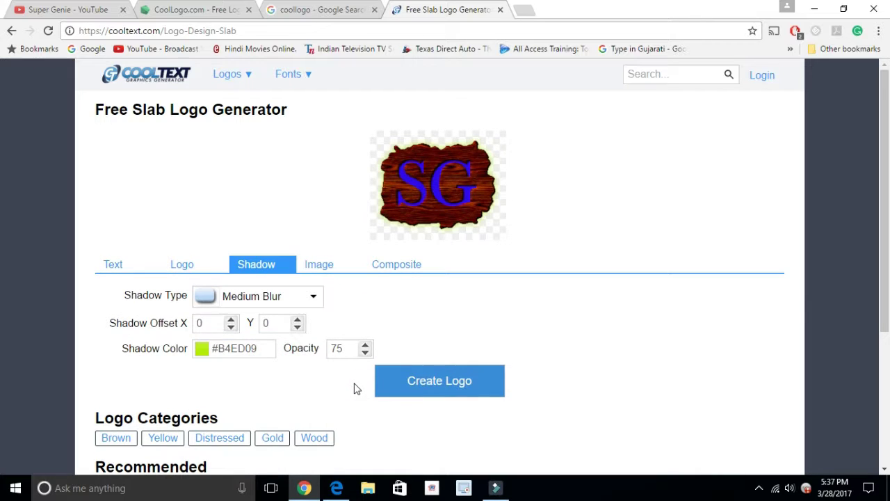
Leave image alignment at Top Left and bring up the Composite tab's Add Logo style gallery
{"action": "left_click", "coordinate": [322, 271]}
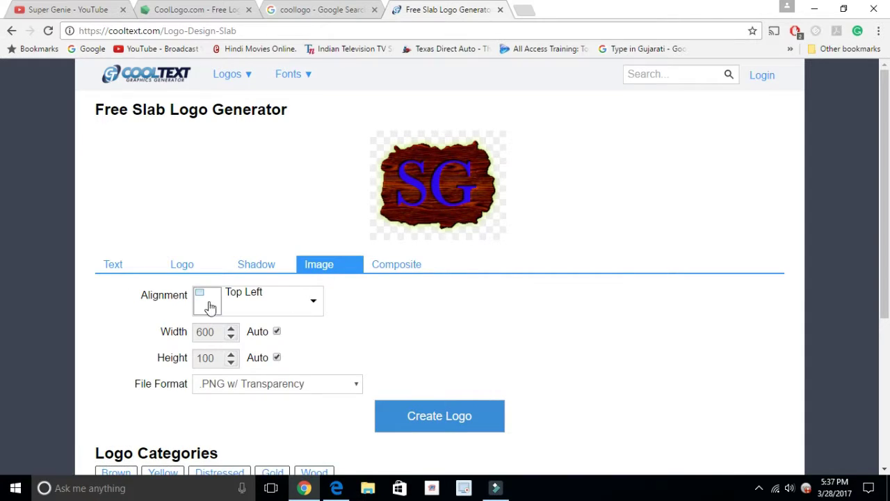
{"action": "left_click", "coordinate": [316, 307]}
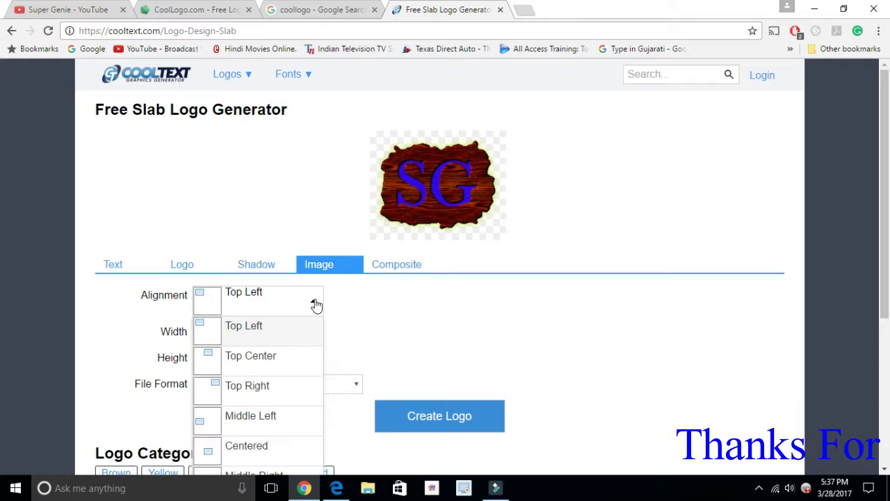
{"action": "left_click", "coordinate": [364, 302]}
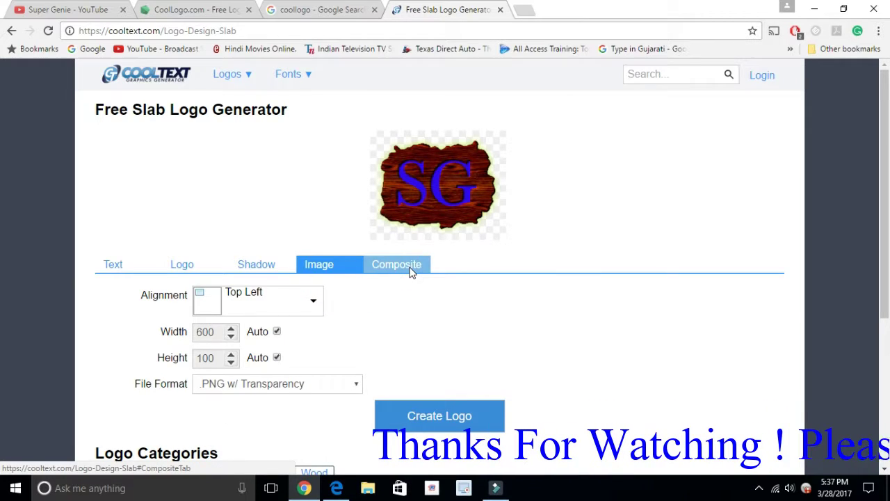
{"action": "left_click", "coordinate": [411, 270]}
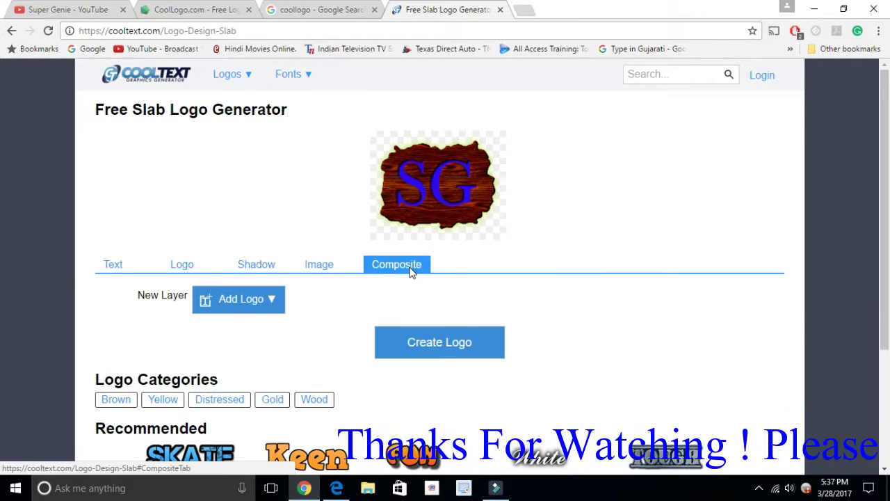
{"action": "left_click", "coordinate": [235, 299]}
{"action": "mouse_move", "coordinate": [330, 335]}
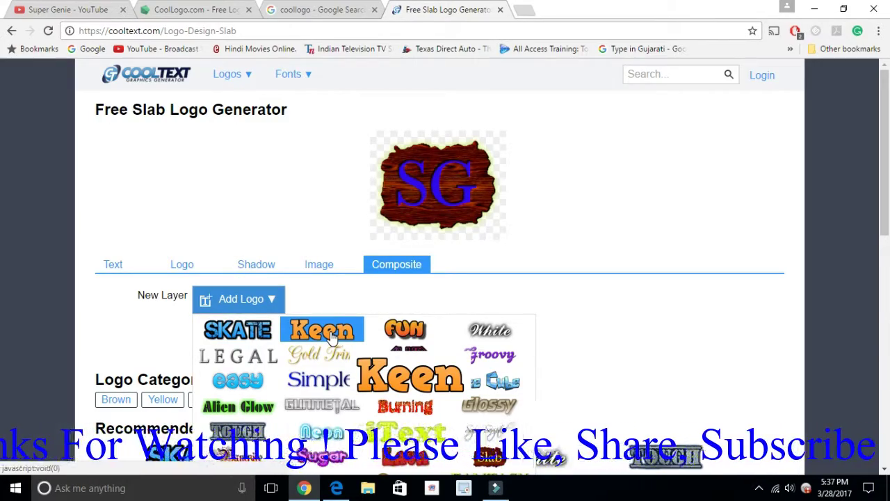
Add a Keen-style layer reading 'dreamer' at size 30, positioned across the slab's lower part
{"action": "left_click", "coordinate": [330, 331]}
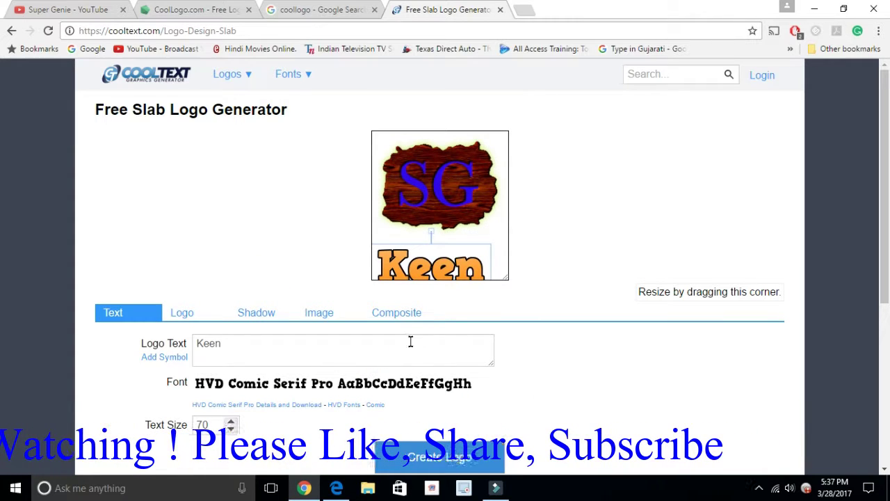
{"action": "left_click", "coordinate": [228, 349]}
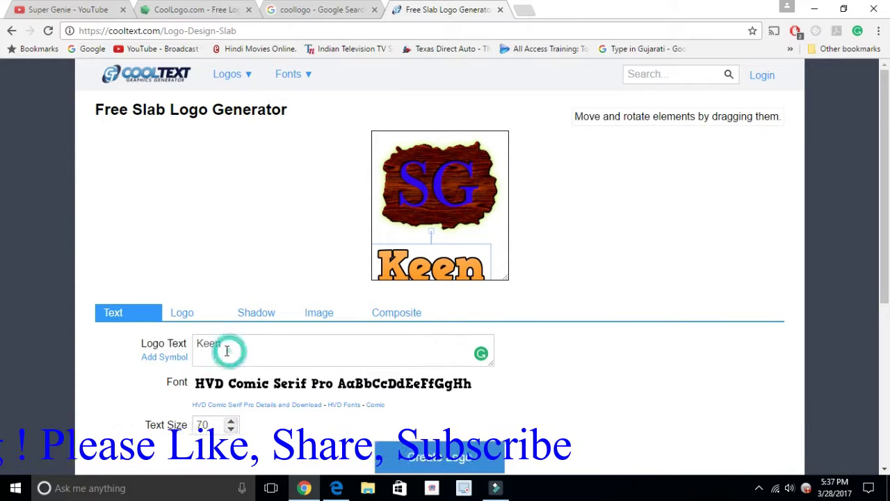
{"action": "key", "text": "BackSpace"}
{"action": "key", "text": "BackSpace"}
{"action": "key", "text": "BackSpace"}
{"action": "key", "text": "BackSpace"}
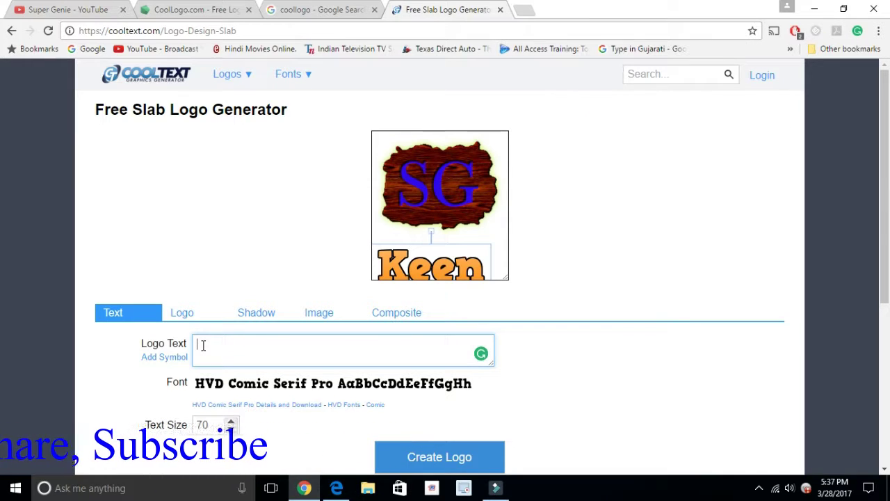
{"action": "type", "text": "dr"}
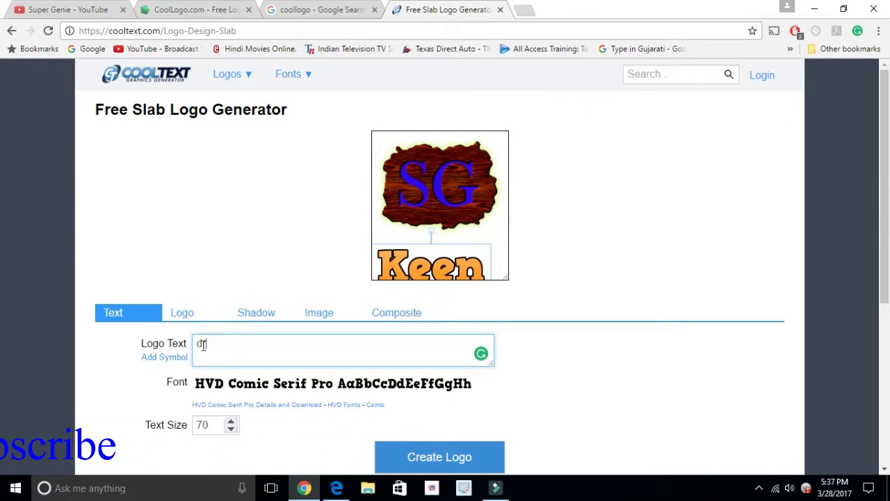
{"action": "type", "text": "eamer"}
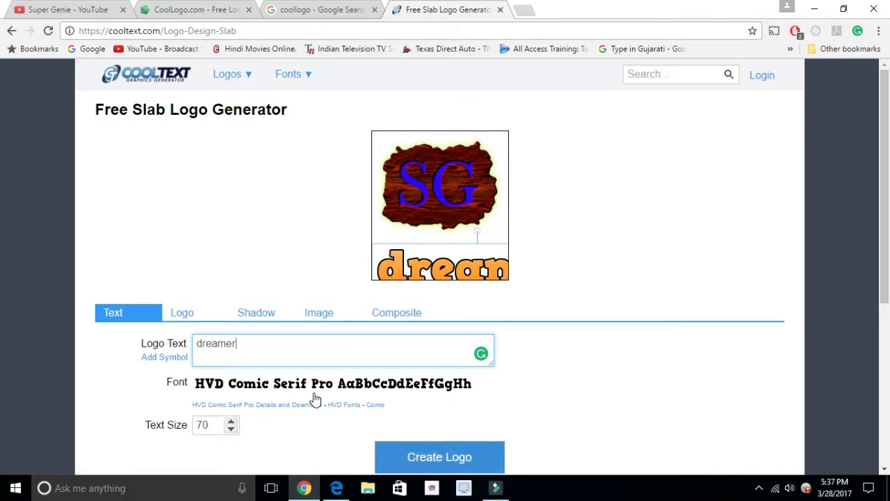
{"action": "double_click", "coordinate": [198, 423]}
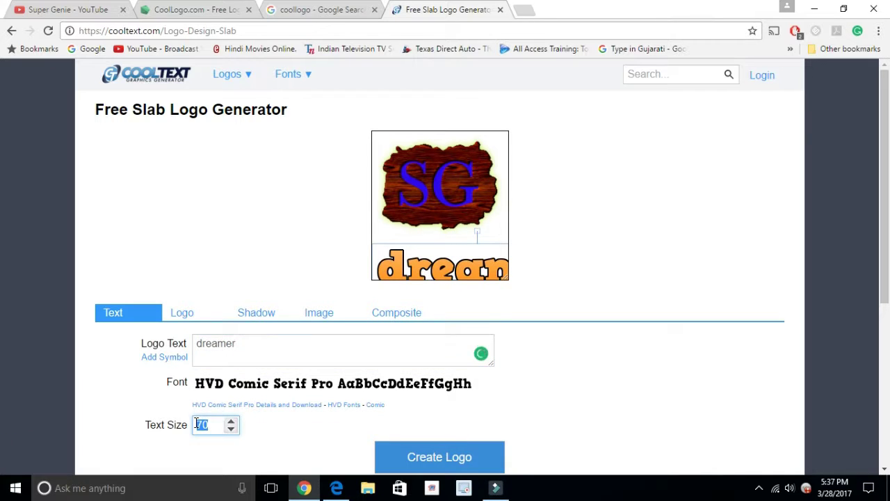
{"action": "type", "text": "3"}
{"action": "left_click", "coordinate": [366, 461]}
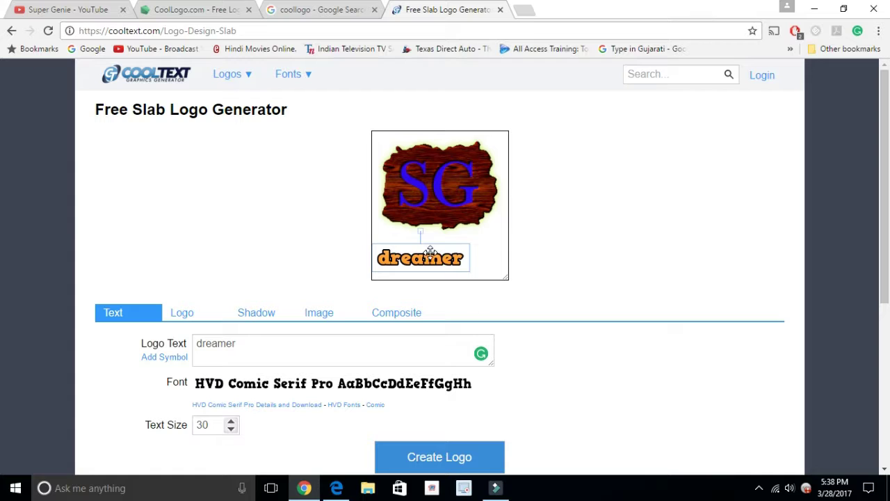
{"action": "left_click_drag", "start_coordinate": [431, 252], "coordinate": [444, 211]}
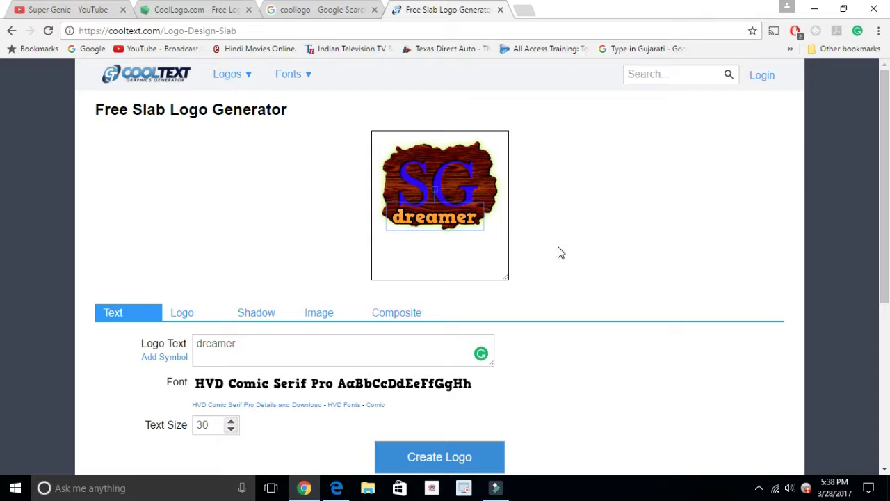
{"action": "left_click", "coordinate": [449, 458]}
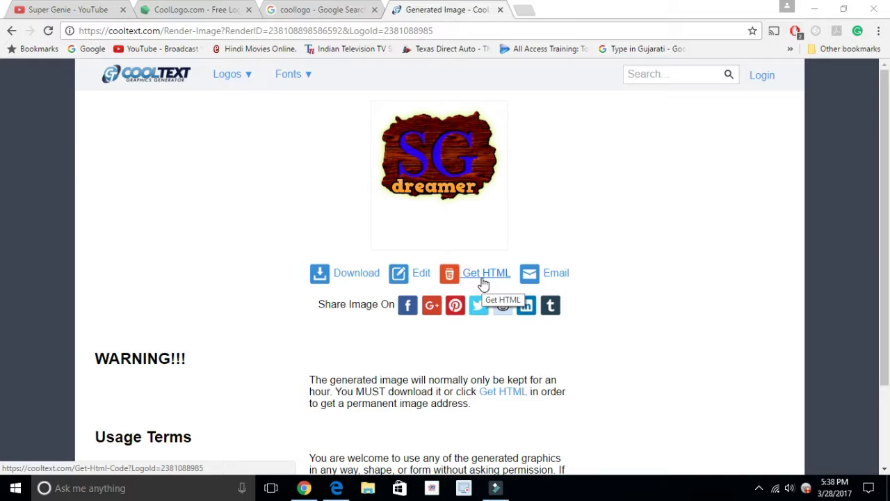
Download the SG dreamer logo as a 71.9 KB Cool-Text PNG and open it
{"action": "left_click", "coordinate": [352, 277]}
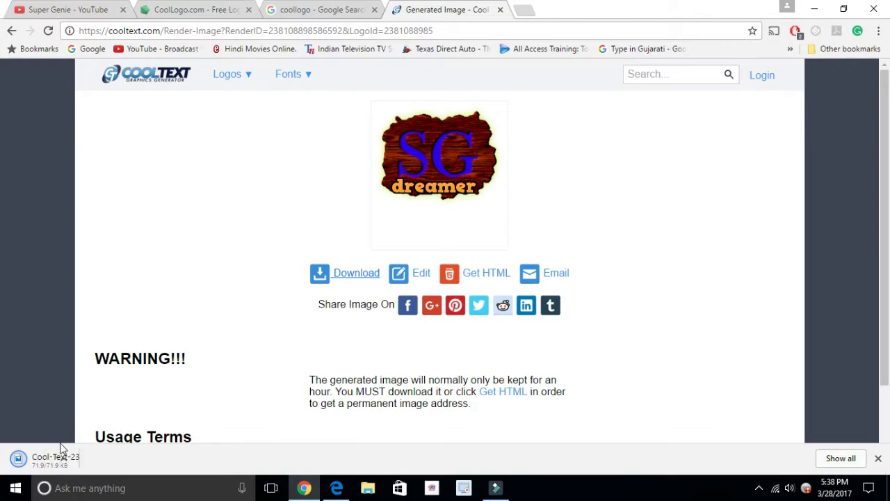
{"action": "left_click", "coordinate": [50, 459]}
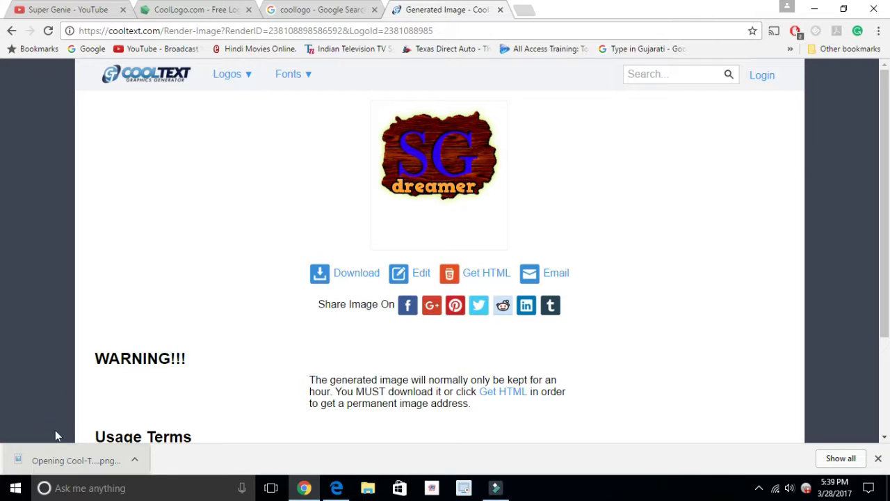